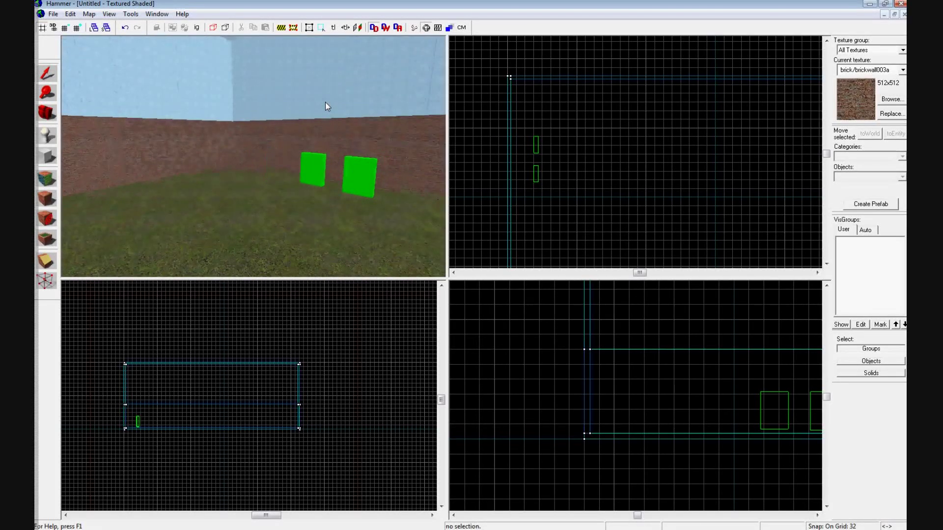
# Examine the walled grass area and its two player spawns from several angles in the 3D view
pyautogui.press('a')
pyautogui.press('d')
pyautogui.press('a')
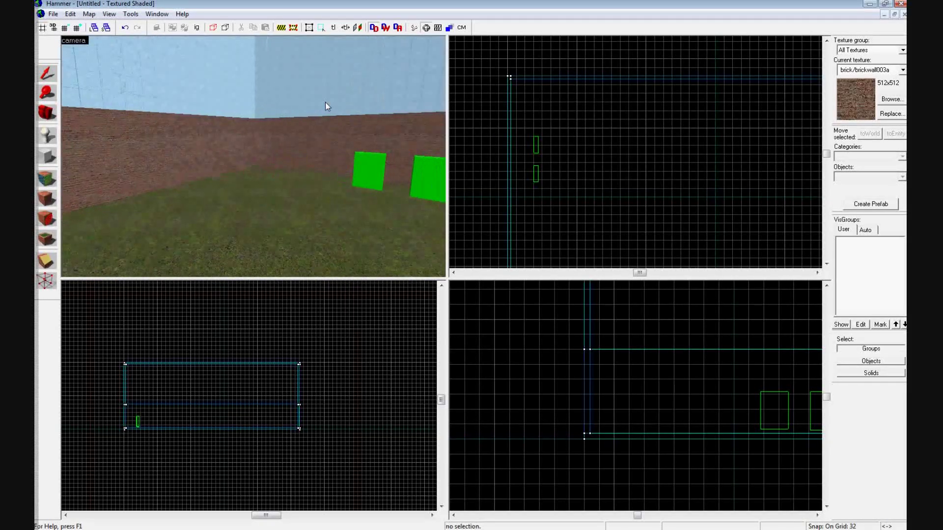
pyautogui.press('Right')
pyautogui.press('Left')
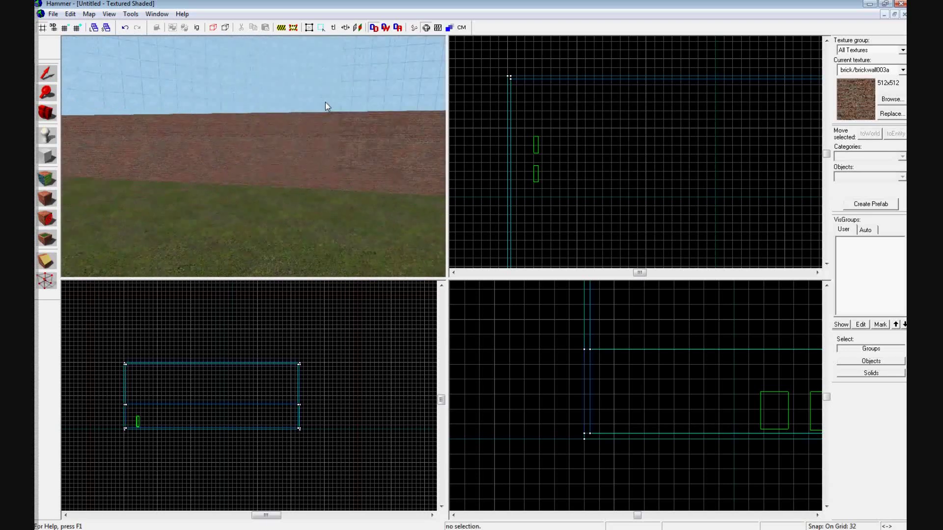
pyautogui.press('Right')
pyautogui.press('s')
pyautogui.press('Right')
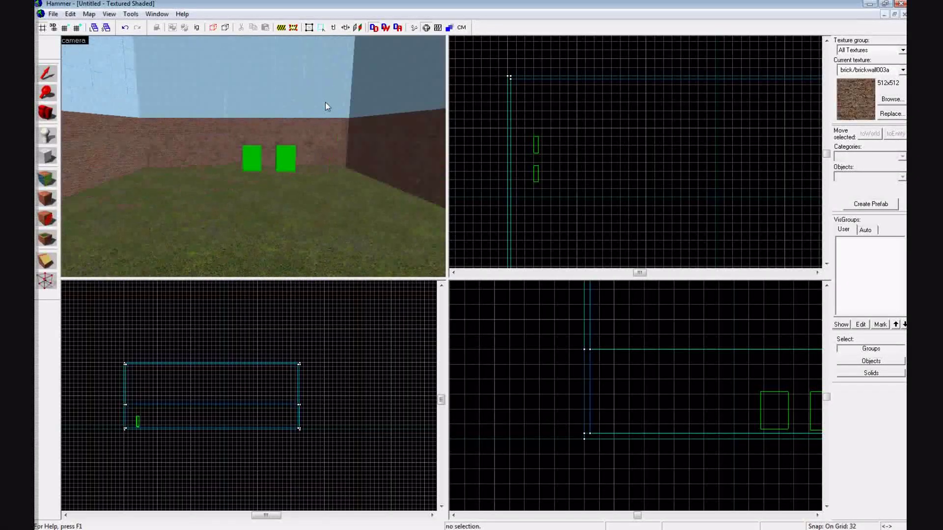
pyautogui.press('a')
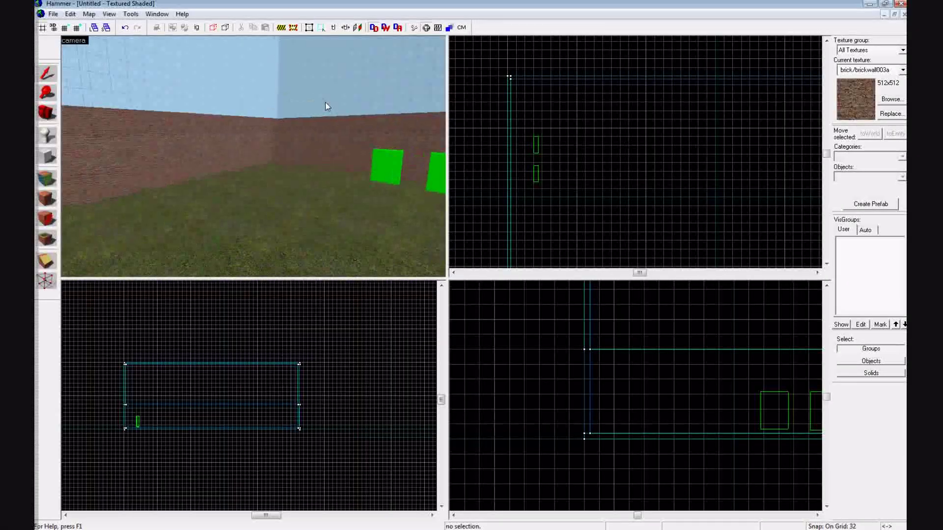
pyautogui.press('a')
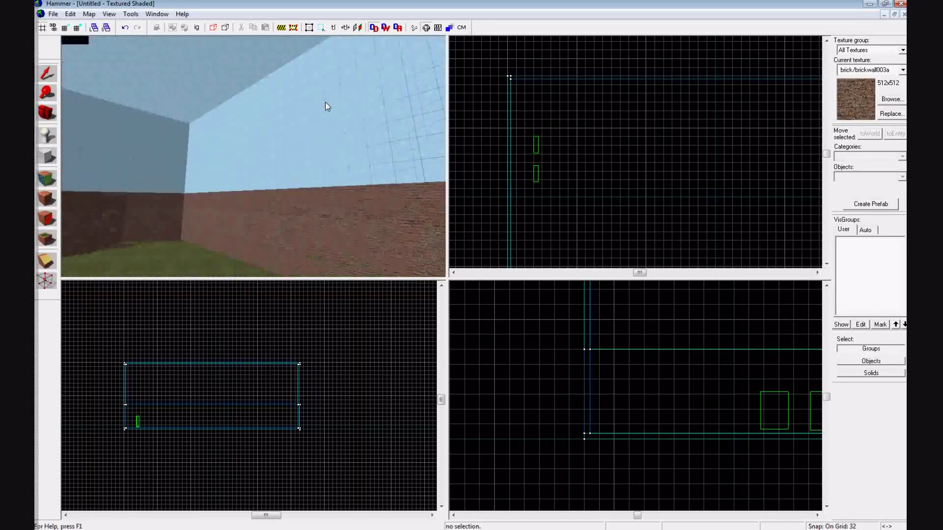
pyautogui.press('Down')
pyautogui.press('Left')
pyautogui.press('w')
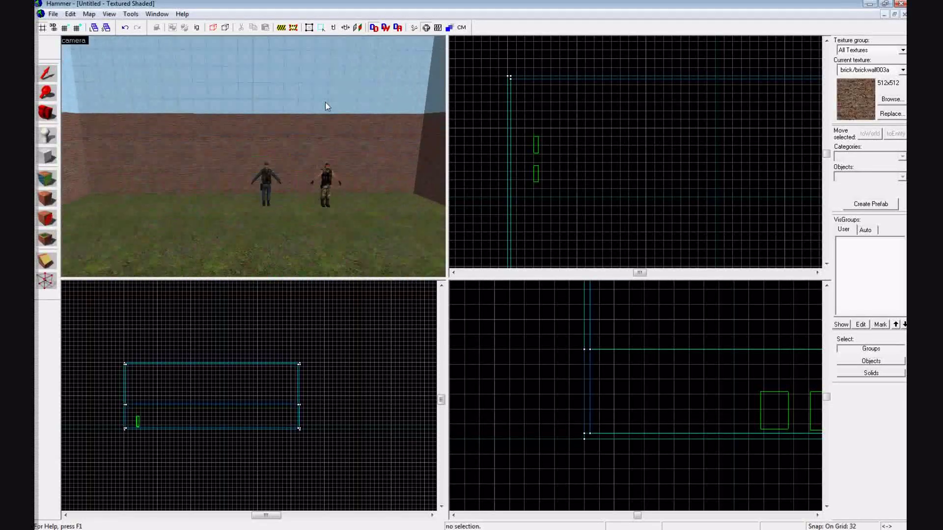
pyautogui.press('w')
pyautogui.press('Down')
pyautogui.press('s')
pyautogui.press('Up')
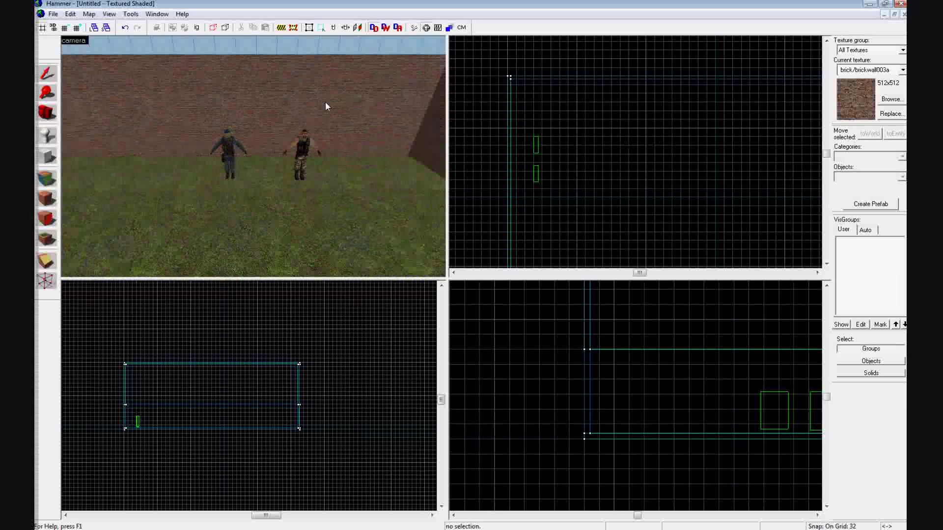
pyautogui.press('a')
pyautogui.press('d')
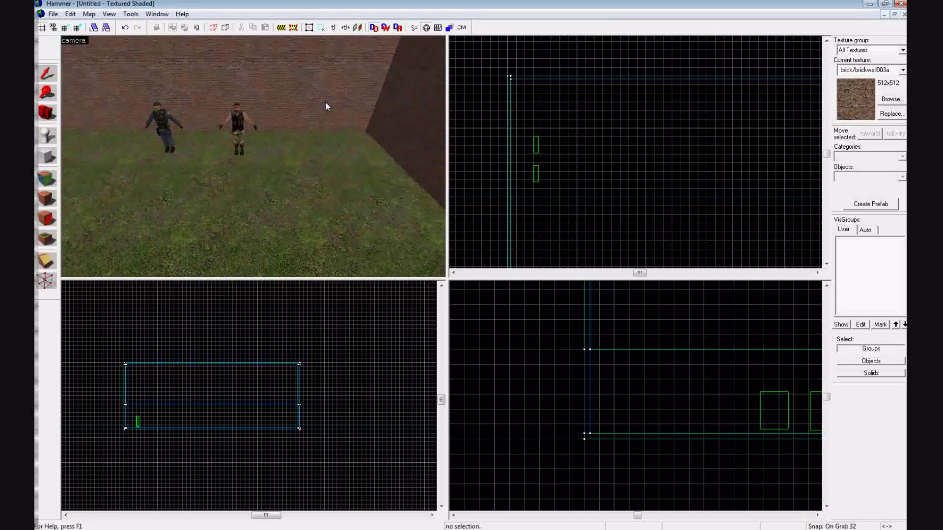
pyautogui.press('Up')
pyautogui.press('Left')
pyautogui.press('s')
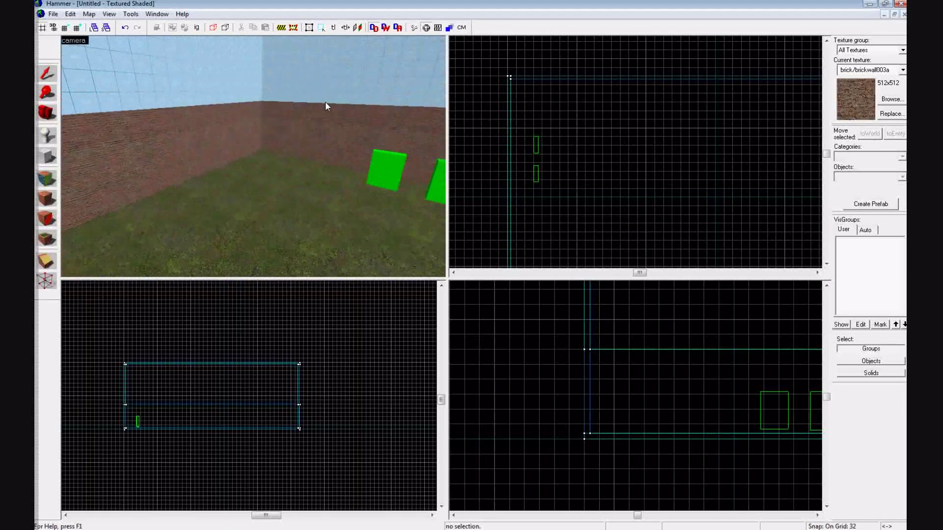
# Outline a block in the Top view, 1344 units wide and 320 deep, along the lower long wall
pyautogui.scroll(-1, 549, 179)
pyautogui.press('Down')
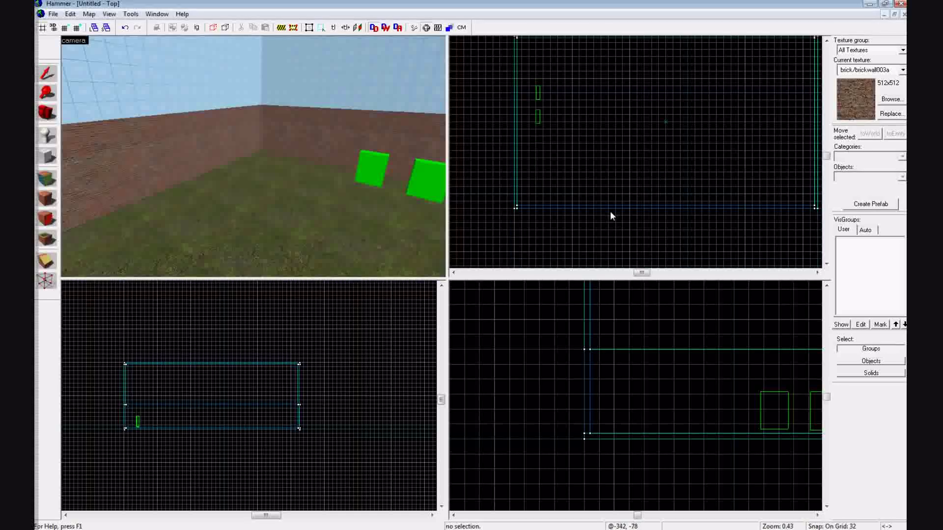
pyautogui.press('Right')
pyautogui.press('Up')
pyautogui.press('Left')
pyautogui.press('Down')
pyautogui.click(48, 157)
pyautogui.moveTo(522, 142); pyautogui.dragTo(791, 206)
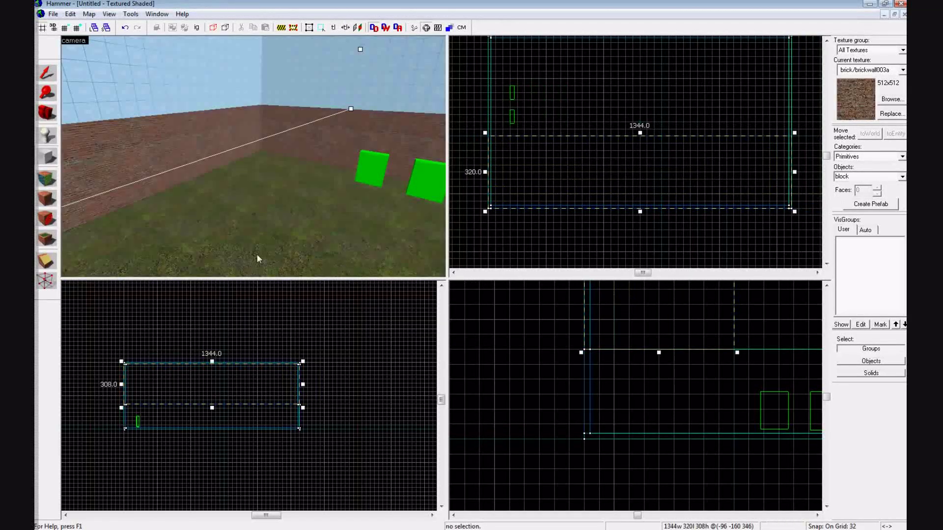
# Move the outlined block's vertical extent to floor level, set its height to 192 units to match the brick walls, and create it
pyautogui.press('z')
pyautogui.press('Left')
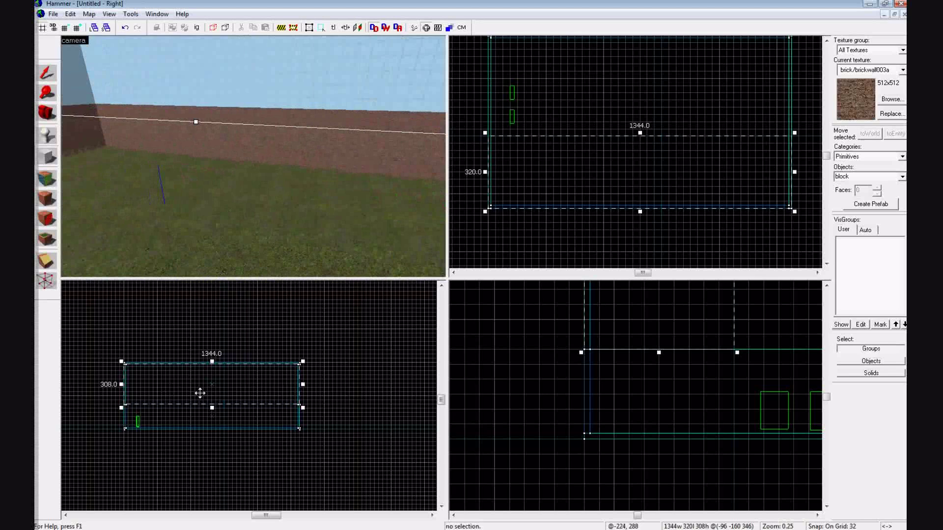
pyautogui.moveTo(211, 410); pyautogui.dragTo(211, 432)
pyautogui.moveTo(211, 368); pyautogui.dragTo(213, 405)
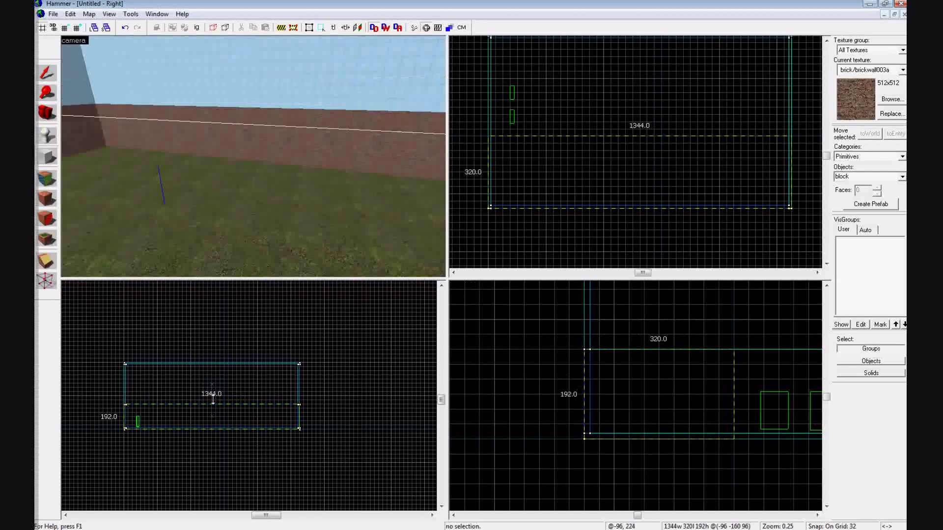
pyautogui.moveTo(297, 222); pyautogui.dragTo(296, 222)
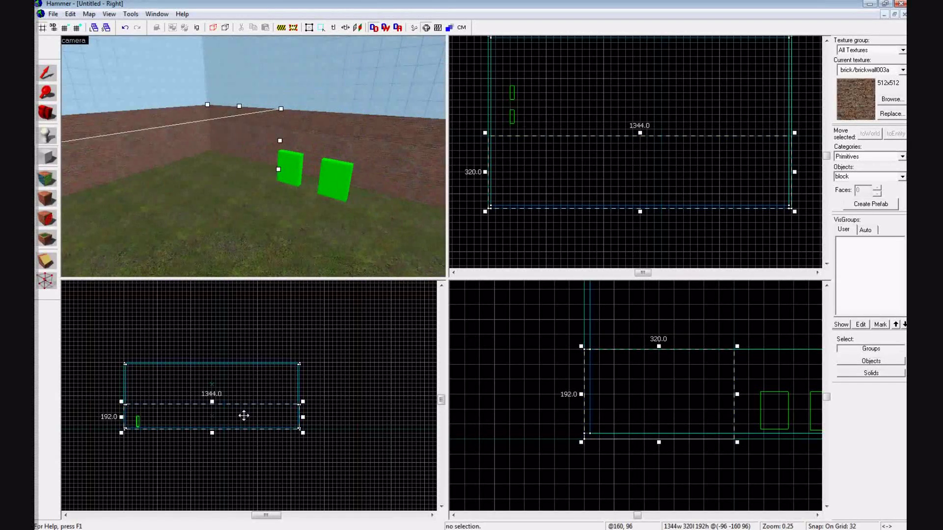
pyautogui.click(228, 186)
# Apply the brick/brickwall038a texture to all six faces of the new block
pyautogui.hotkey('shift', 'a')
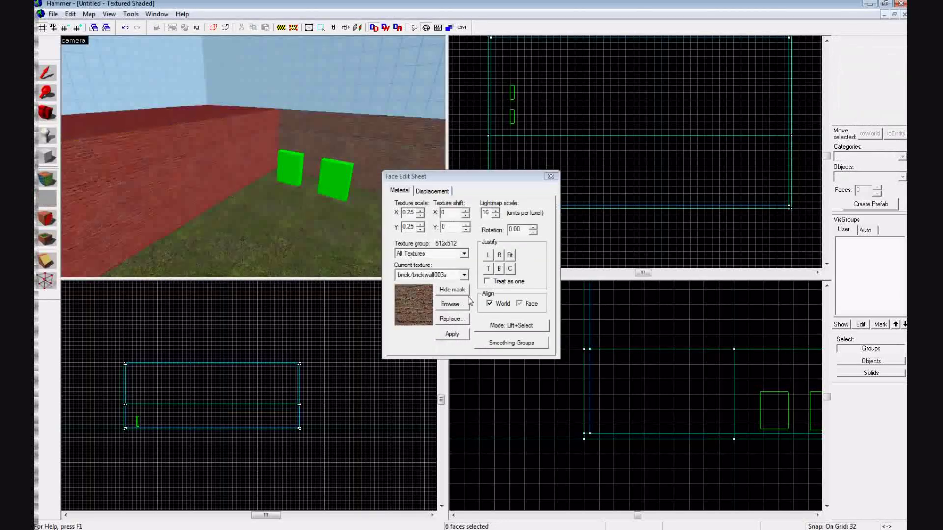
pyautogui.click(450, 304)
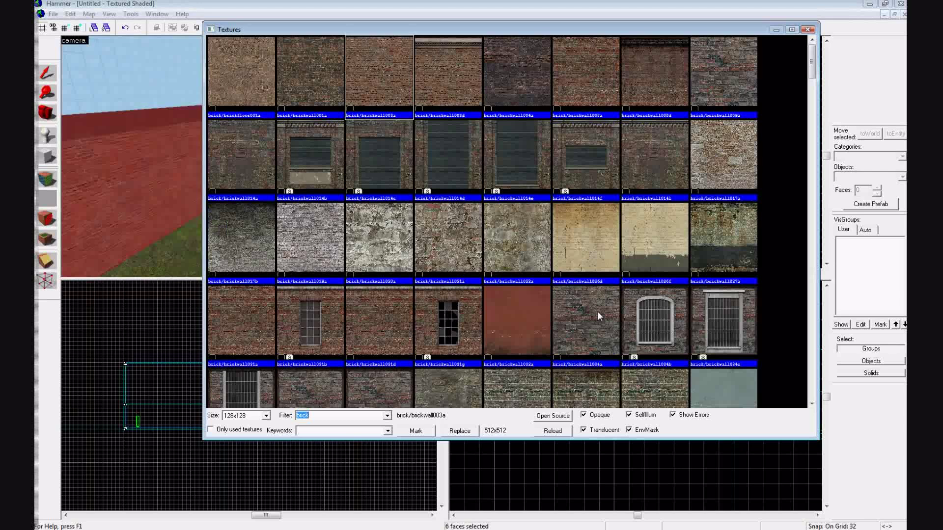
pyautogui.doubleClick(711, 389)
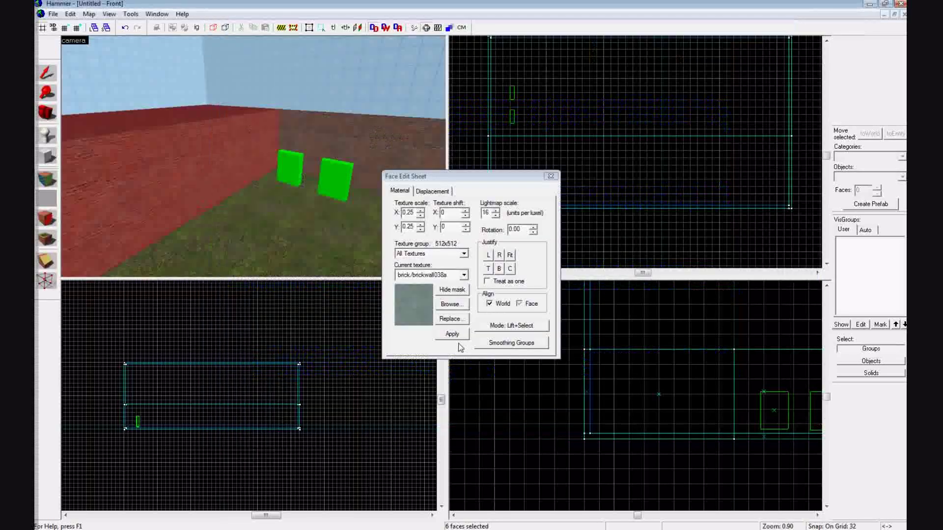
pyautogui.click(458, 338)
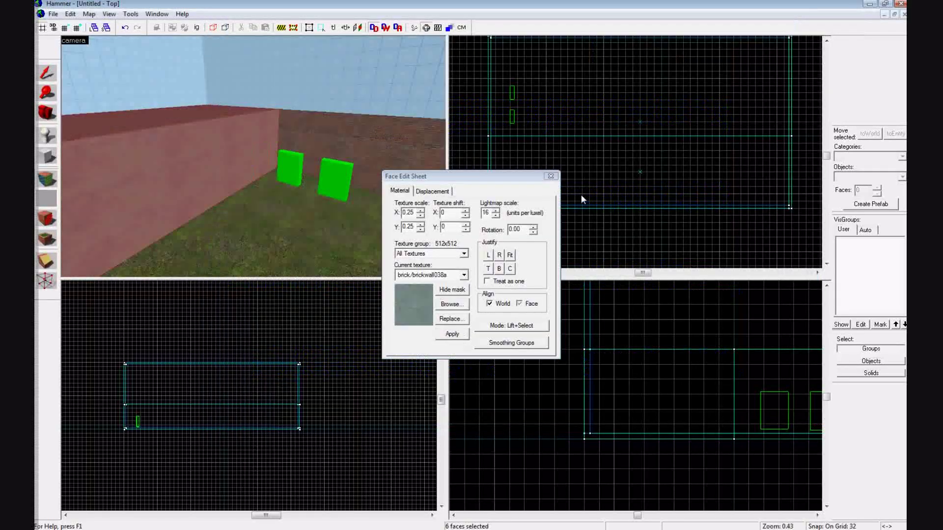
pyautogui.click(551, 177)
# Lower the top of the large textured block so that it is 160 units high
pyautogui.click(208, 172)
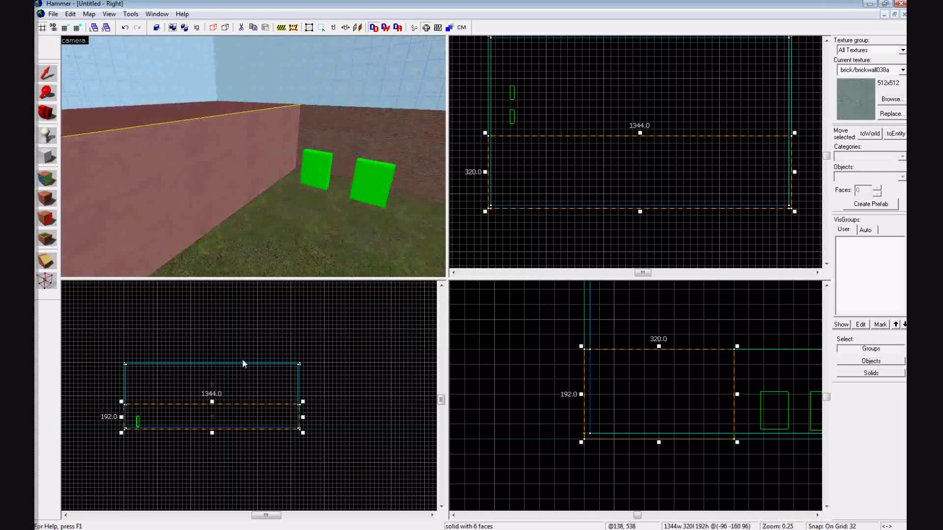
pyautogui.click(213, 405)
pyautogui.click(183, 238)
pyautogui.moveTo(211, 403); pyautogui.dragTo(211, 406)
pyautogui.click(255, 230)
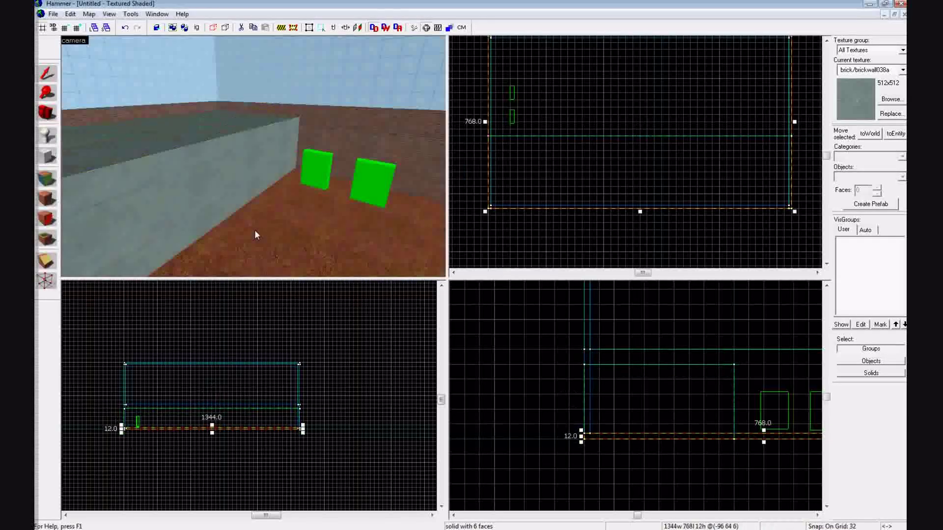
# Outline a 32 × 32 × 160 unit block standing against the front face of the large block, near the player spawns
pyautogui.press('d')
pyautogui.press('Left')
pyautogui.press('Right')
pyautogui.press('w')
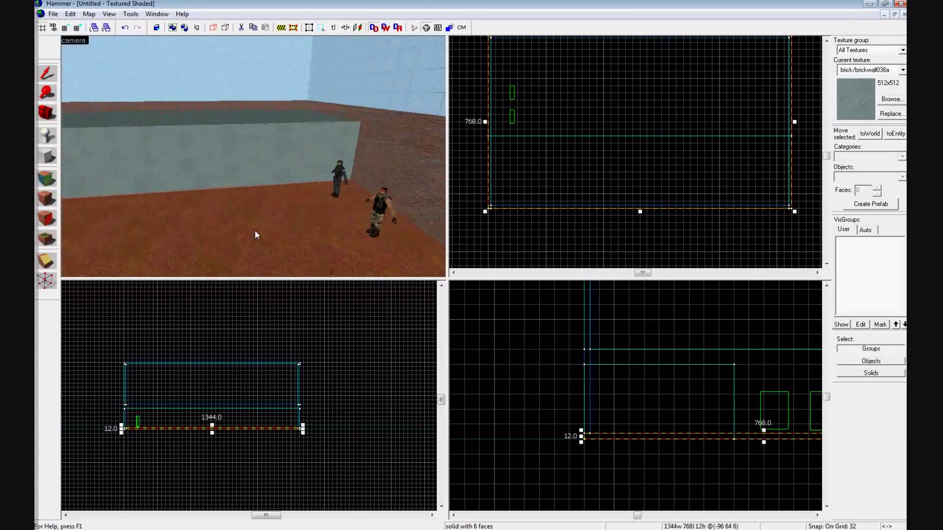
pyautogui.click(330, 114)
pyautogui.press('Left')
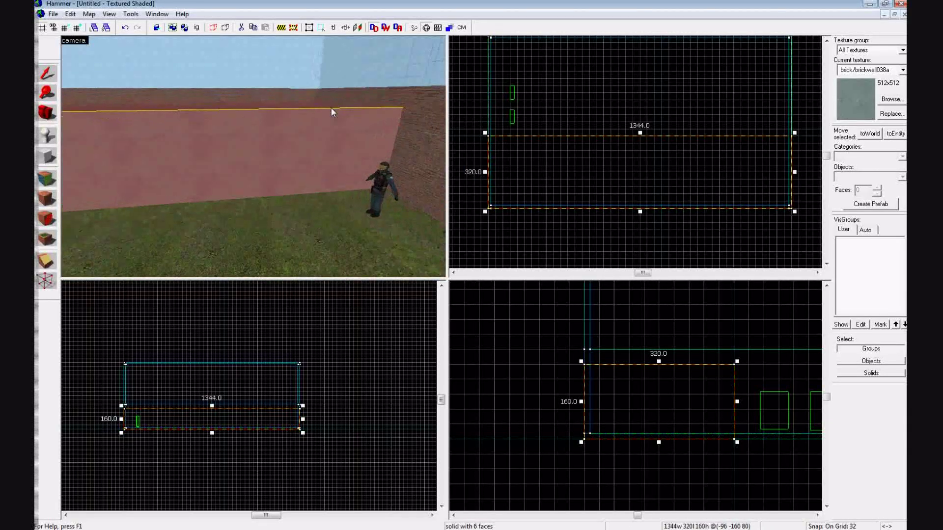
pyautogui.click(46, 157)
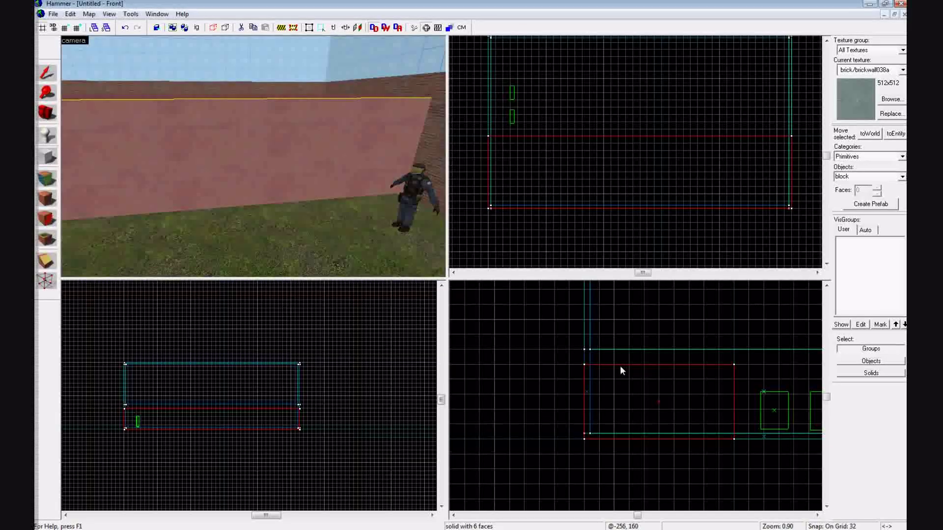
pyautogui.moveTo(612, 364); pyautogui.dragTo(632, 436)
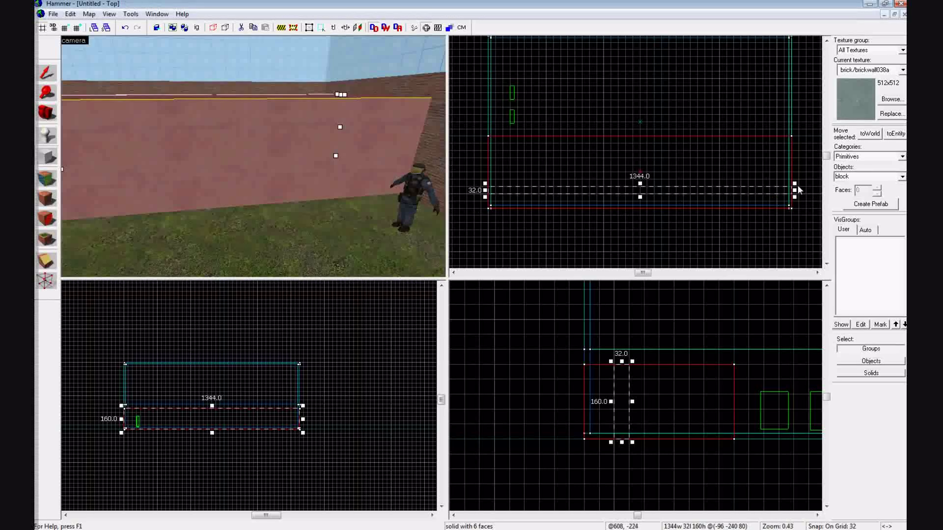
pyautogui.moveTo(796, 182); pyautogui.dragTo(539, 140)
pyautogui.moveTo(541, 198); pyautogui.dragTo(541, 138)
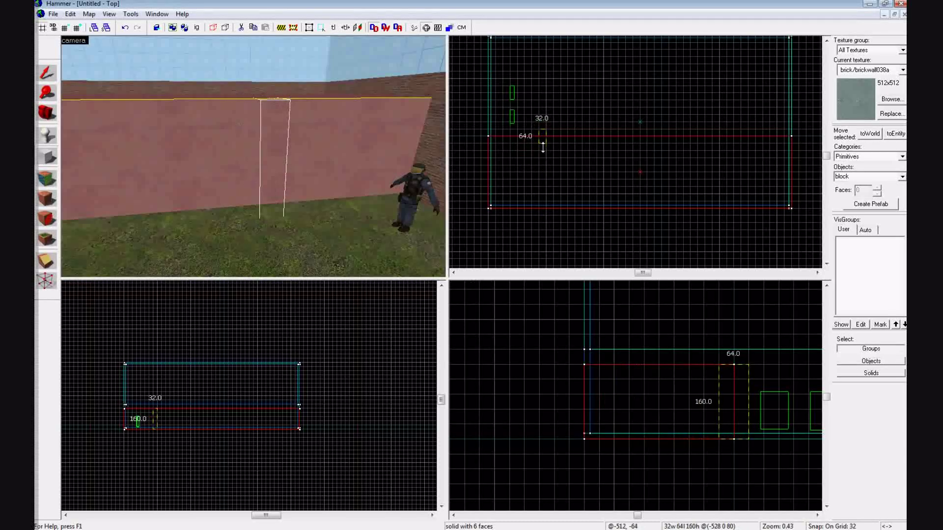
# Thin the outlined block to about 2.4 units deep, flush against the large block's face, and create it
pyautogui.scroll(3, 365, 146)
pyautogui.press('a')
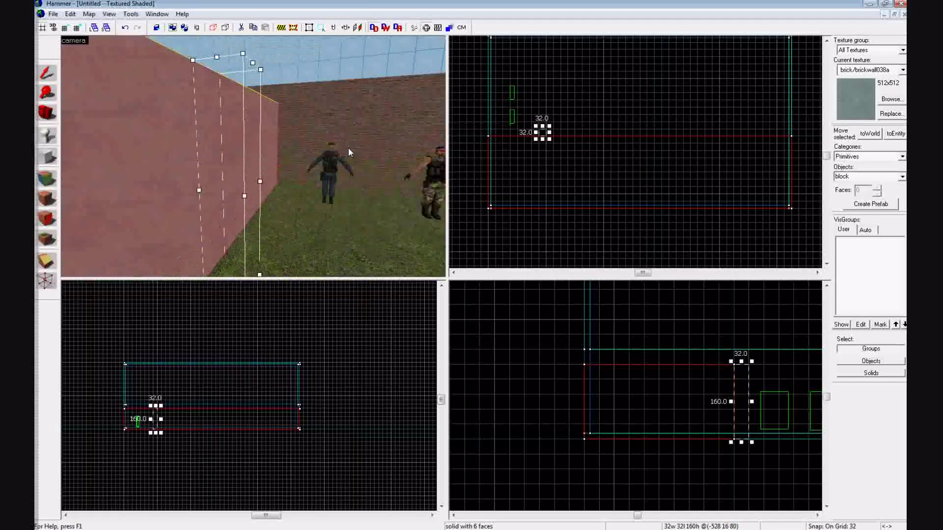
pyautogui.press('z')
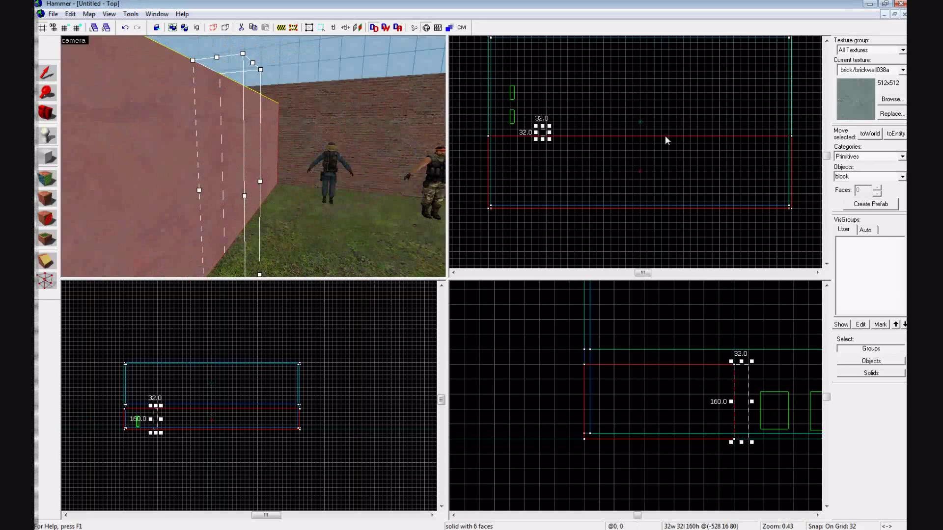
pyautogui.scroll(4, 538, 122)
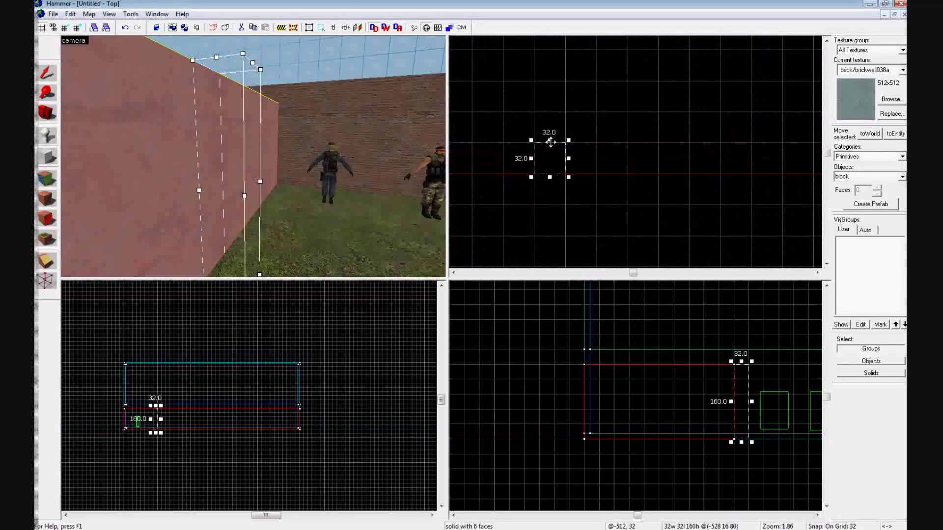
pyautogui.moveTo(550, 140); pyautogui.dragTo(551, 168)
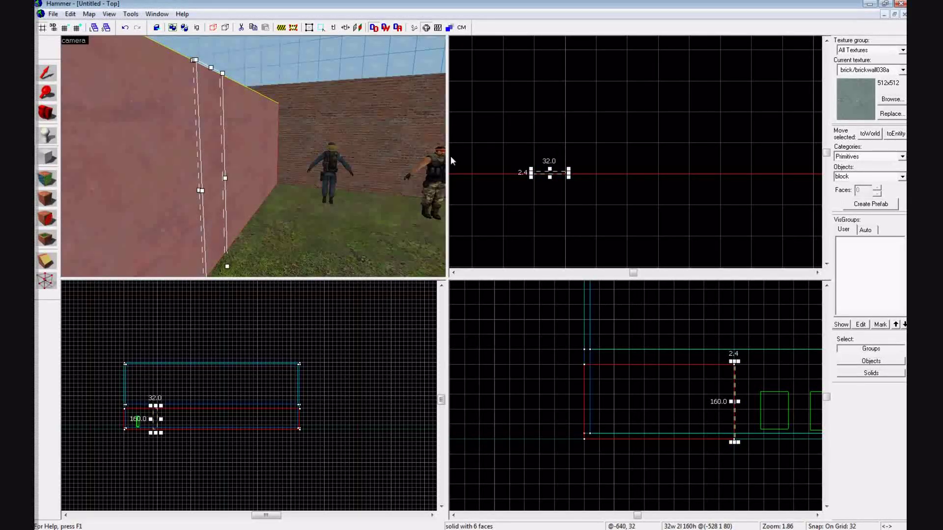
pyautogui.press('z')
pyautogui.press('d')
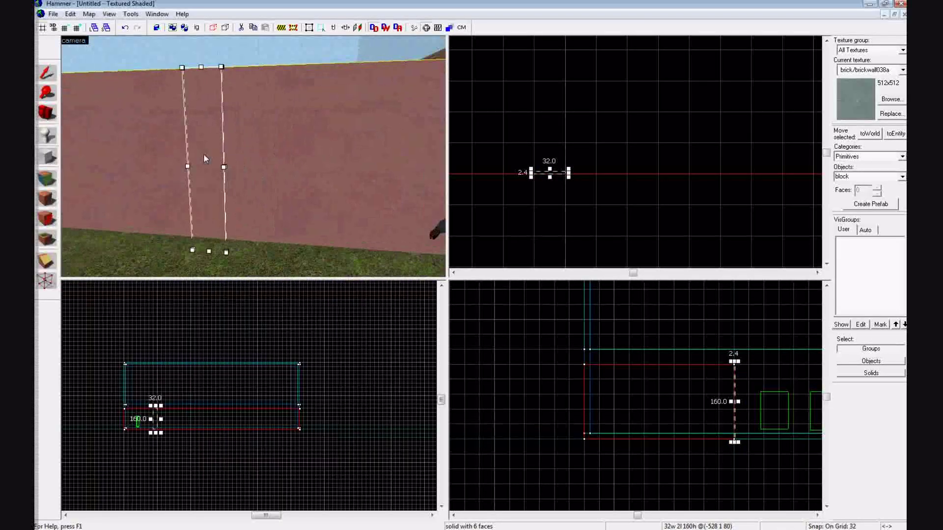
pyautogui.press('w')
pyautogui.press('z')
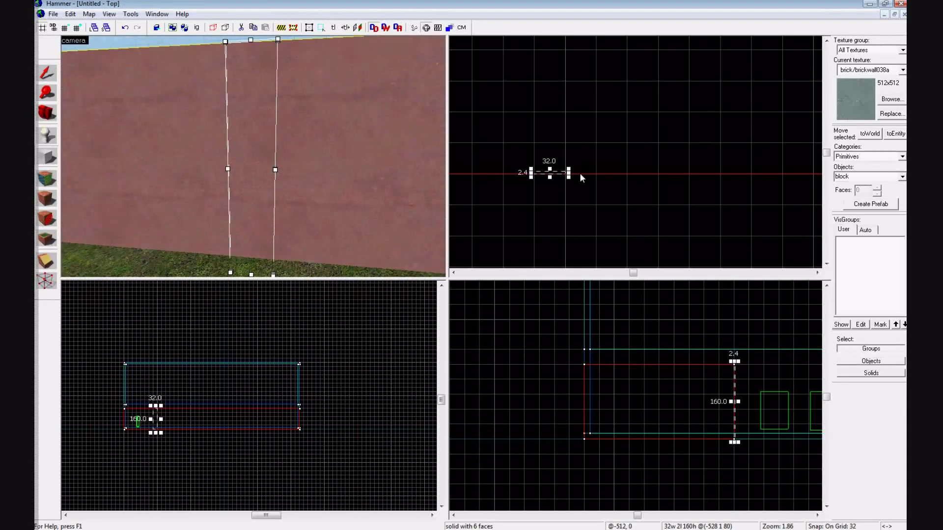
pyautogui.press('Return')
pyautogui.press('z')
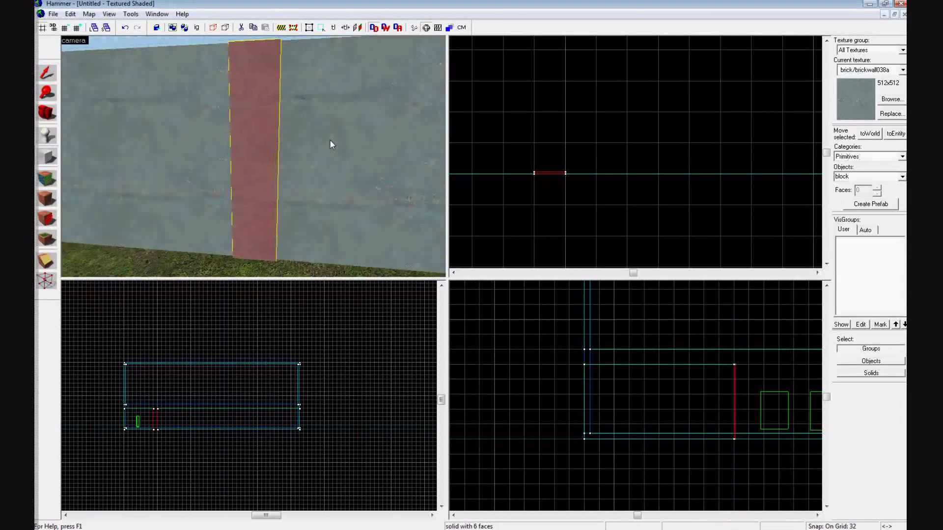
# Apply the dev/dev_measureladder01 texture to all six faces of the thin strip, finding it with the filter "ladder"
pyautogui.press('w')
pyautogui.press('Right')
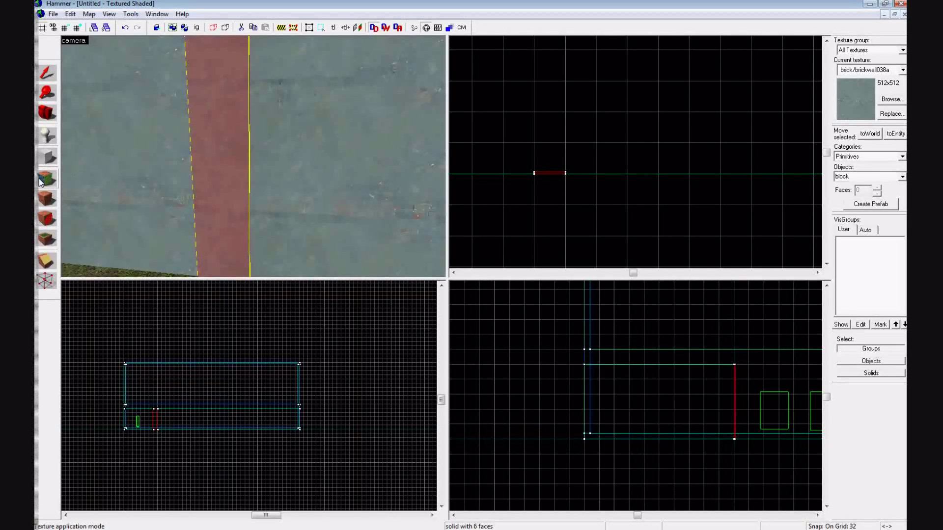
pyautogui.press('Left')
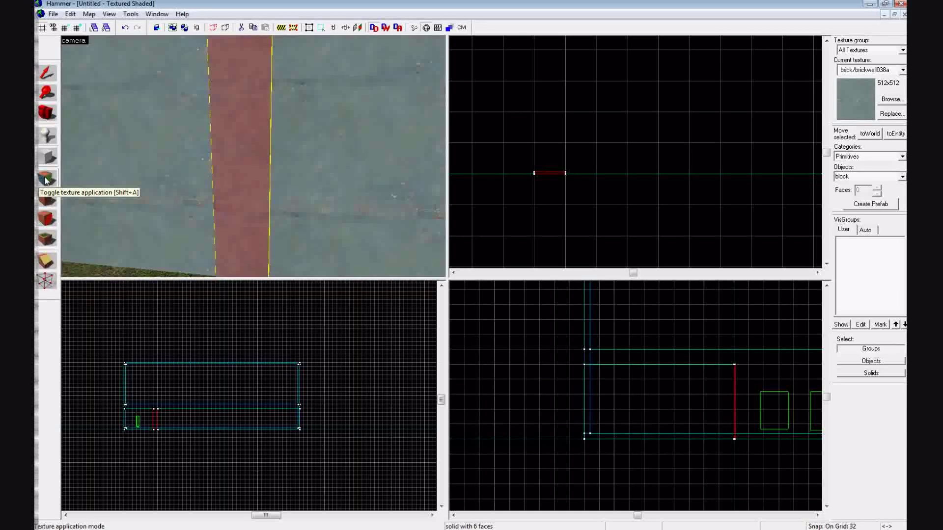
pyautogui.click(46, 179)
pyautogui.click(455, 301)
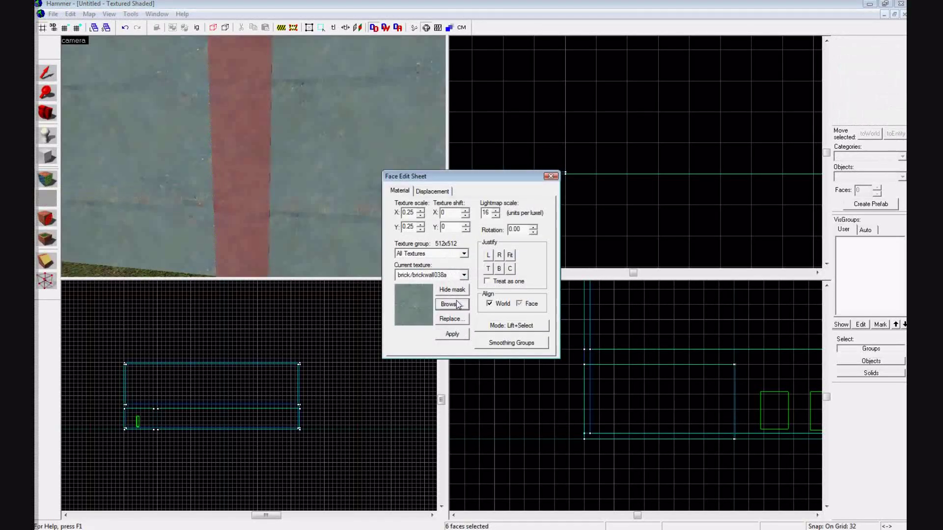
pyautogui.write('ladder')
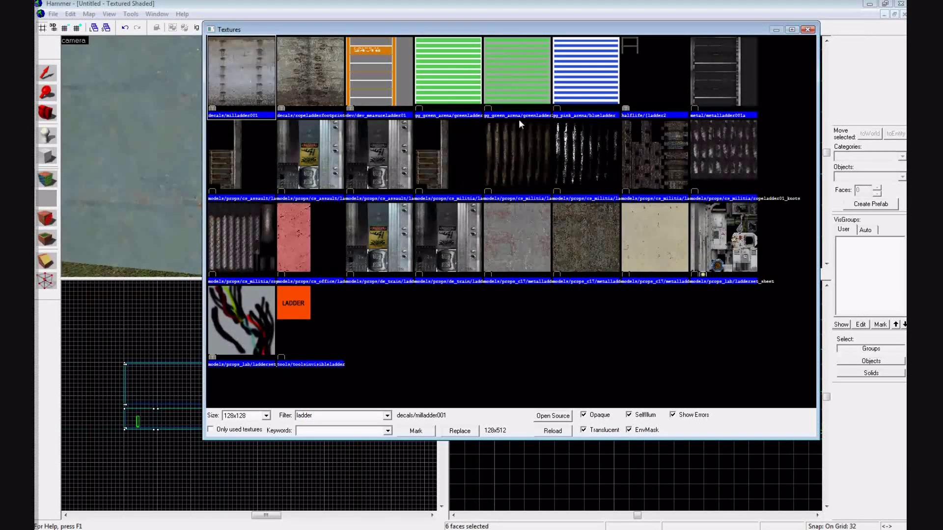
pyautogui.click(395, 97)
pyautogui.click(749, 93)
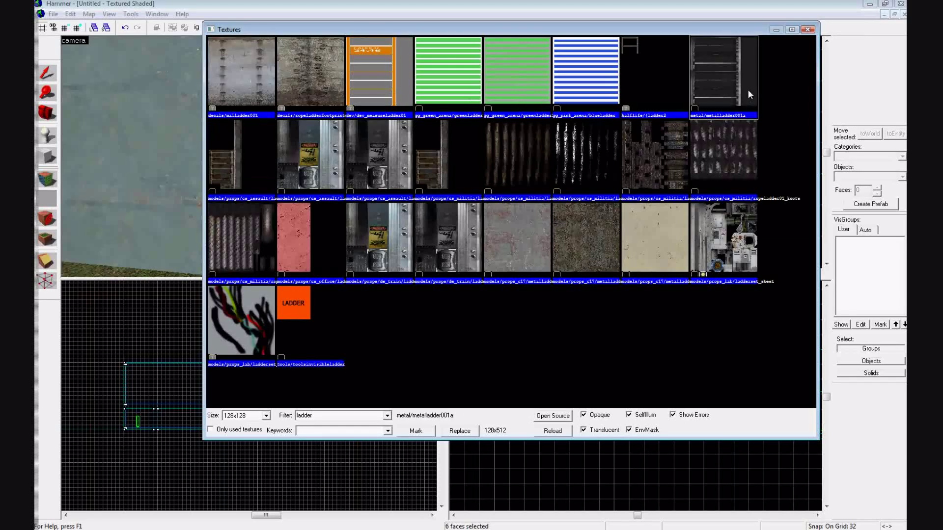
pyautogui.doubleClick(388, 78)
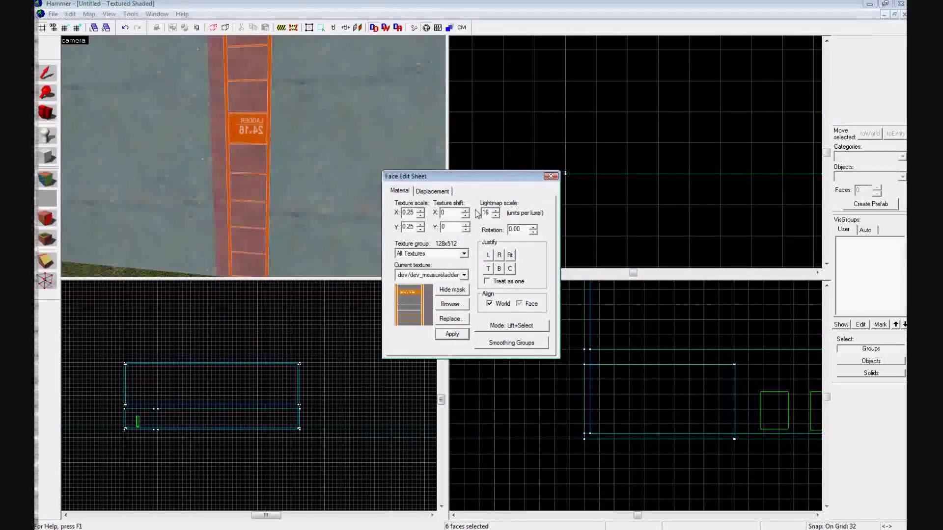
# Align the ladder texture to the strip's faces instead of the world, and finish face editing
pyautogui.press('z')
pyautogui.press('w')
pyautogui.press('w')
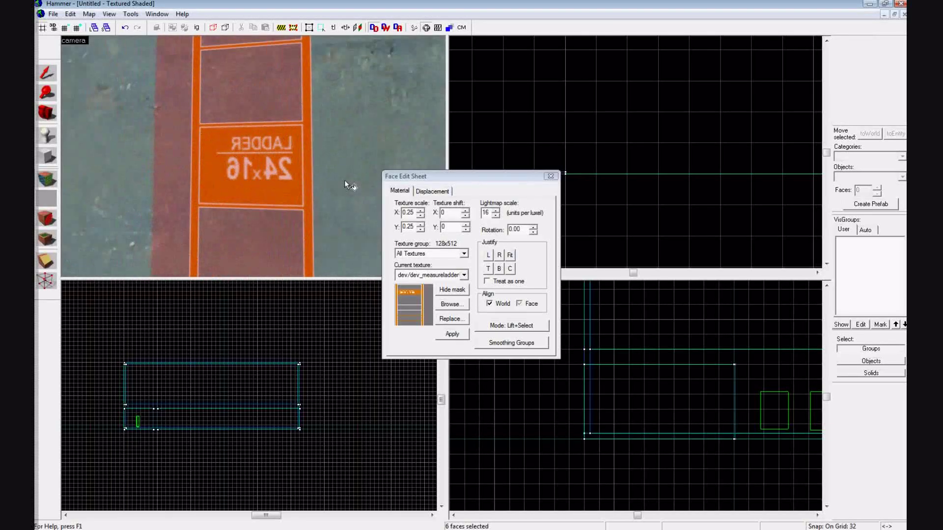
pyautogui.click(519, 304)
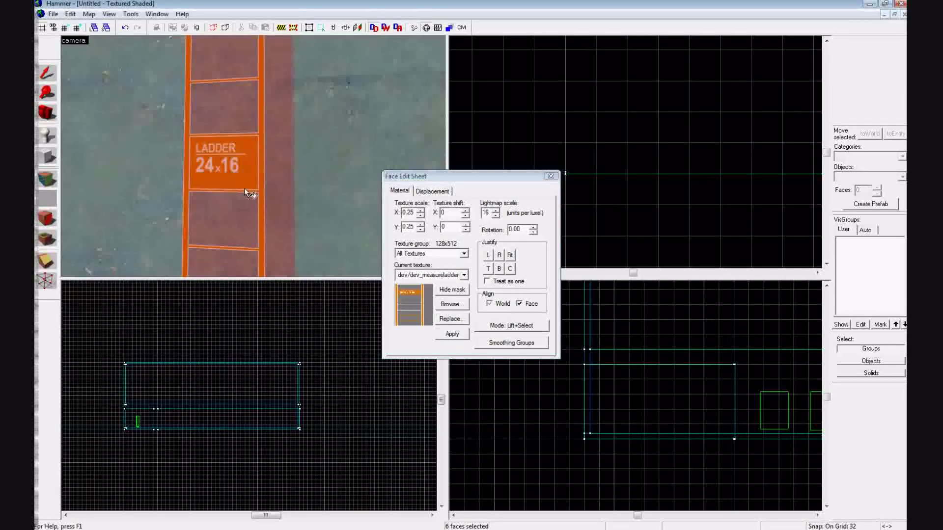
pyautogui.press('a')
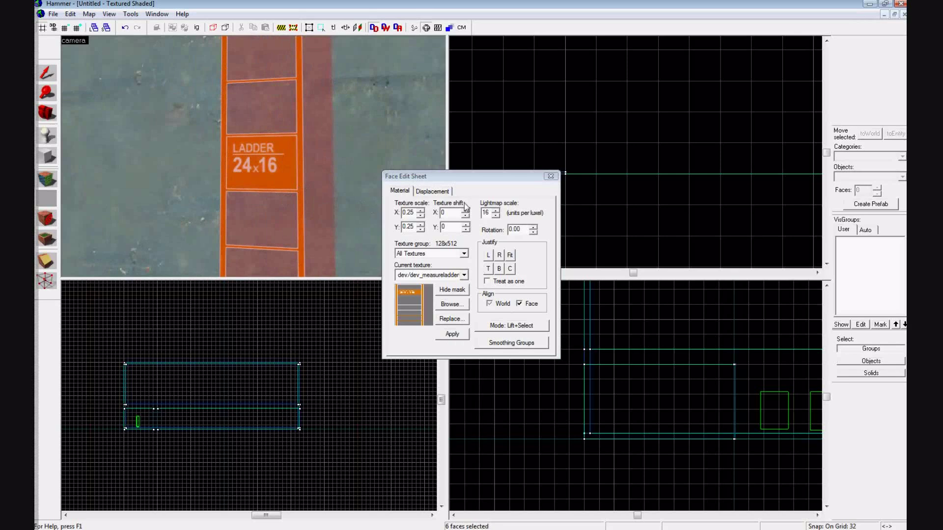
pyautogui.press('a')
pyautogui.press('d')
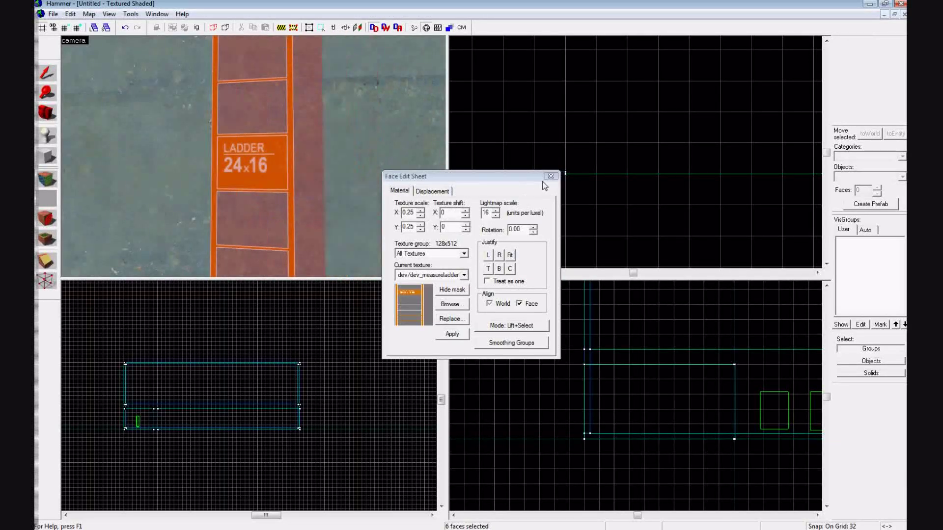
pyautogui.click(551, 175)
# Select the ladder-textured strip on the block's front face and tie it to an entity
pyautogui.press('s')
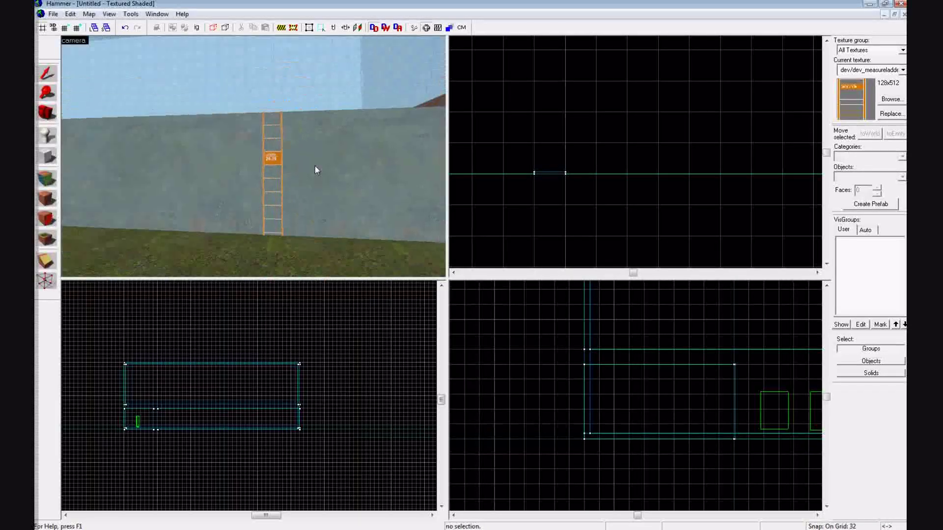
pyautogui.press('w')
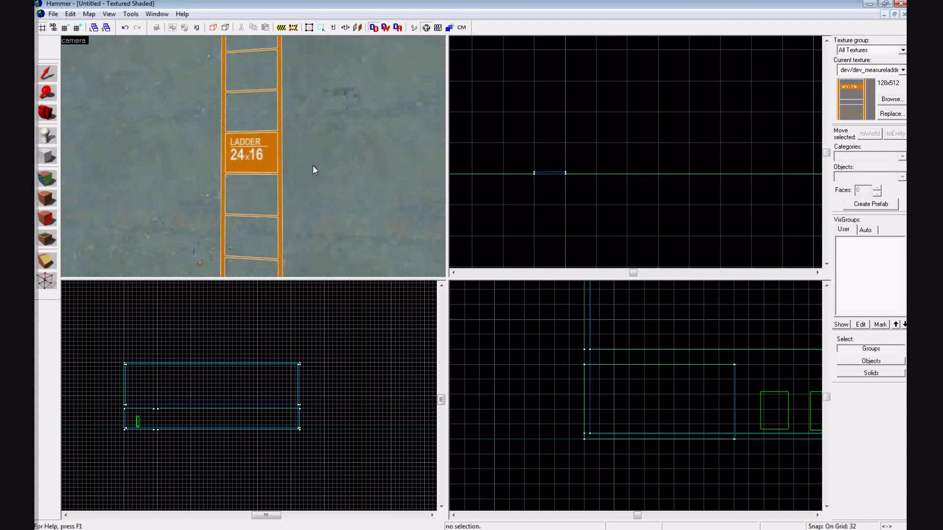
pyautogui.press('w')
pyautogui.press('a')
pyautogui.press('w')
pyautogui.press('s')
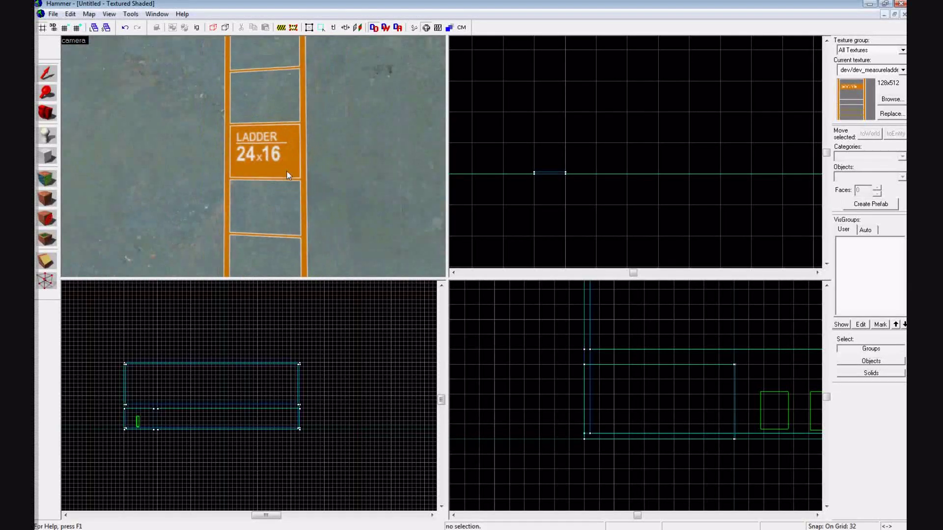
pyautogui.click(286, 190)
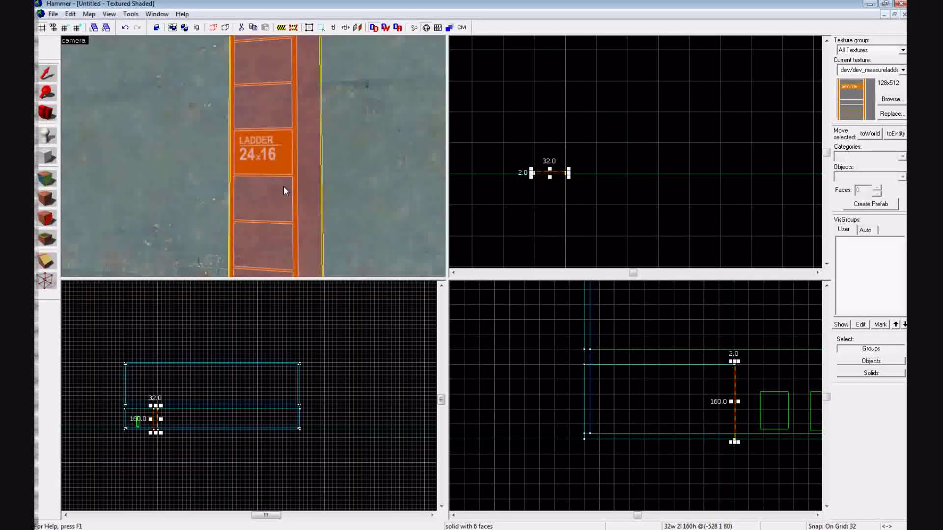
pyautogui.click(131, 13)
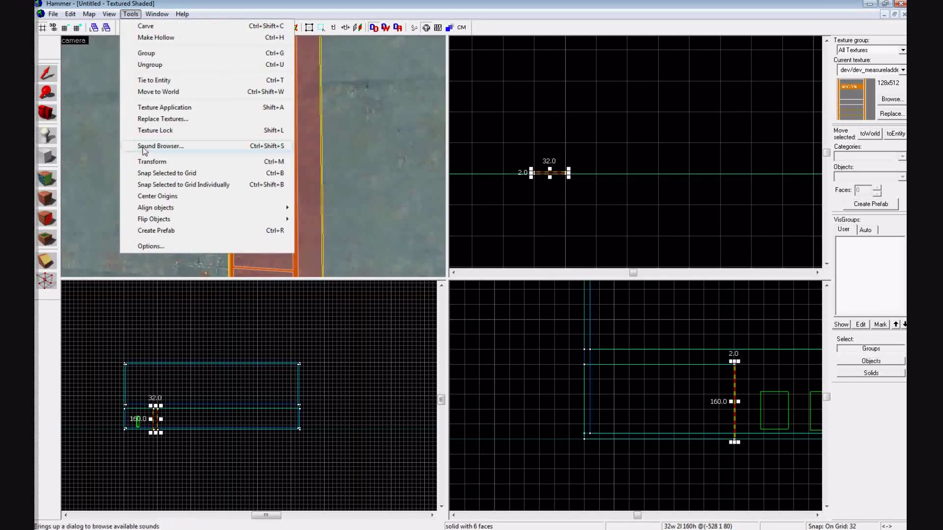
pyautogui.click(161, 82)
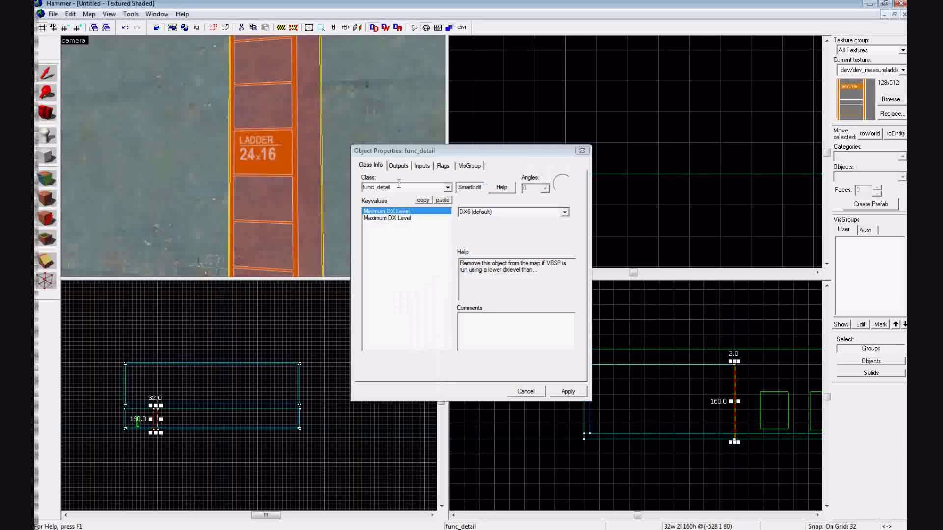
# Set the strip's entity class to func_ladder, apply it and close the object properties
pyautogui.click(448, 188)
pyautogui.scroll(-2, 450, 220)
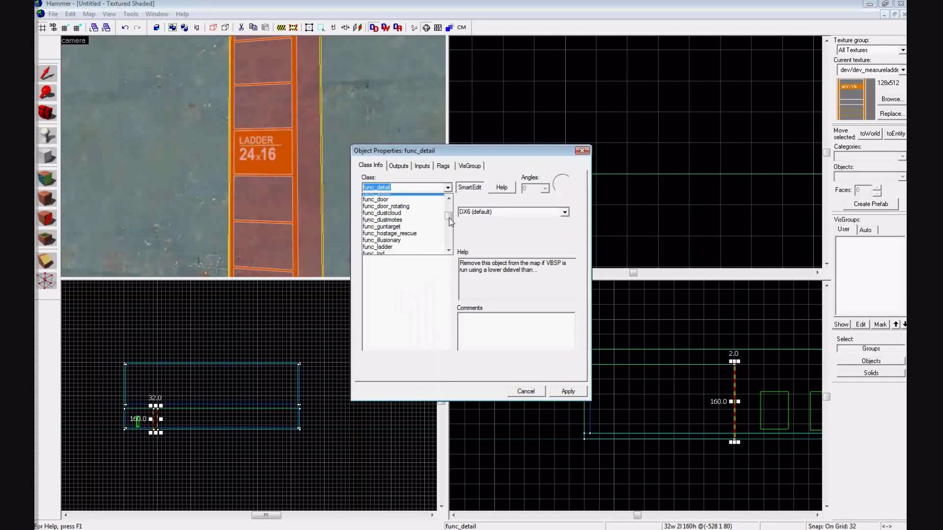
pyautogui.click(403, 216)
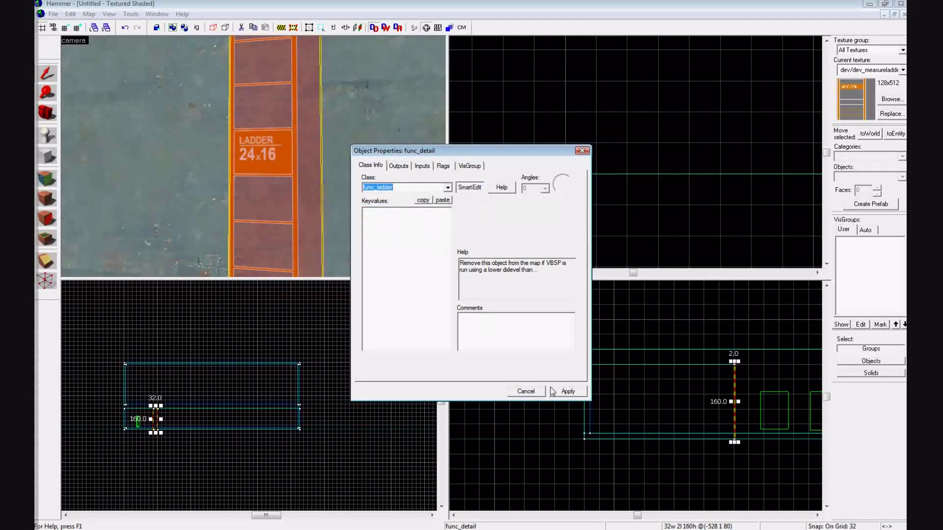
pyautogui.click(565, 391)
pyautogui.click(582, 151)
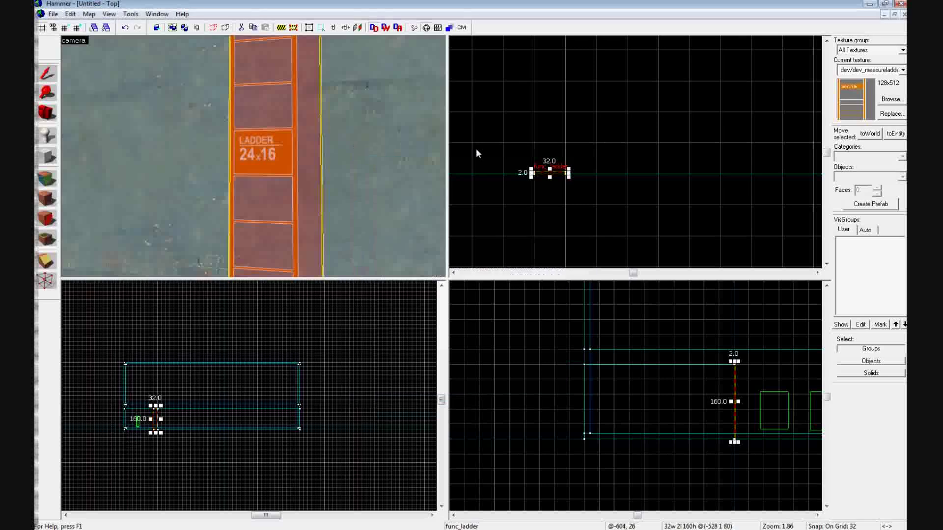
# Examine from several angles how the ladder sits against the large block's face
pyautogui.click(373, 154)
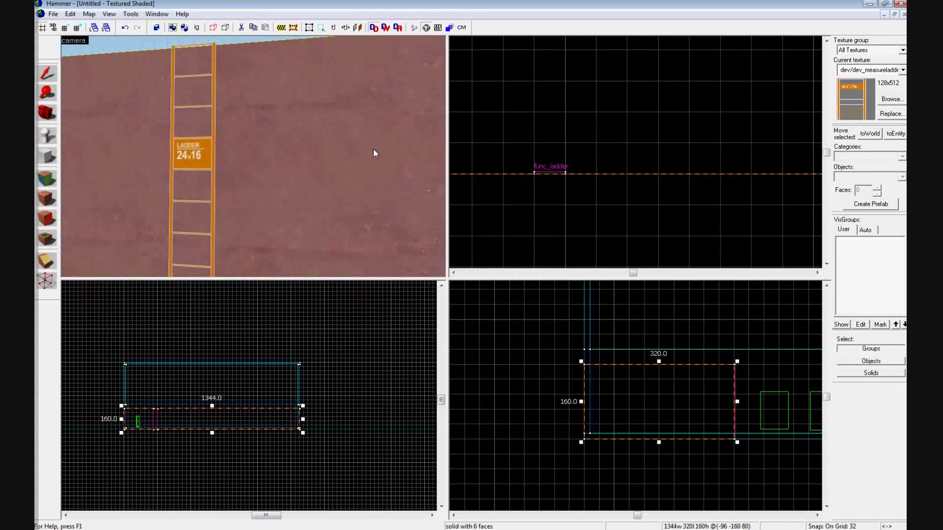
pyautogui.press('s')
pyautogui.press('a')
pyautogui.press('w')
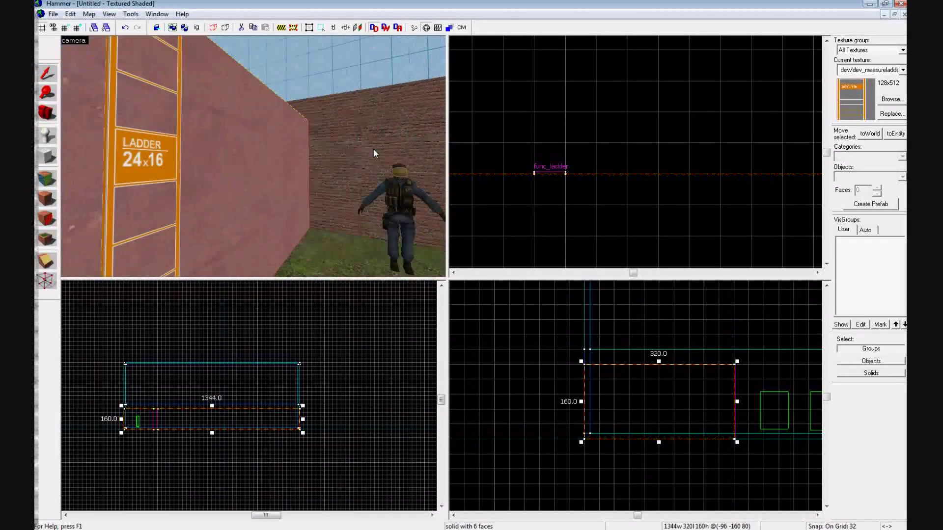
pyautogui.press('s')
pyautogui.press('d')
pyautogui.press('s')
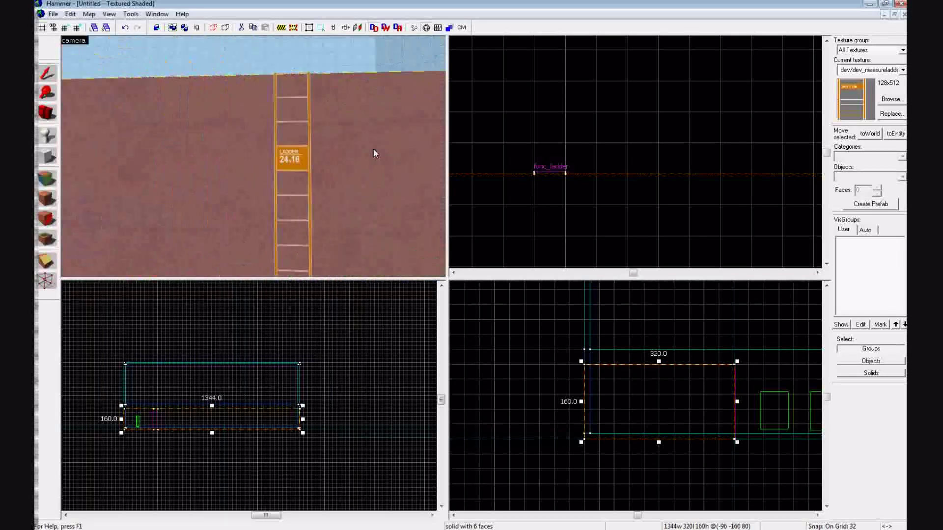
pyautogui.press('d')
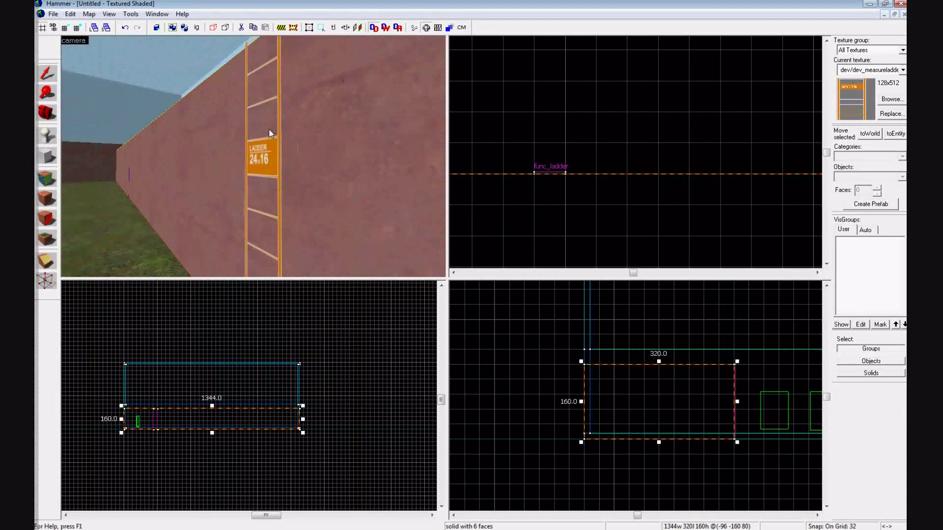
# Reselect the func_ladder strip and inspect its front and thin side faces up close
pyautogui.click(269, 128)
pyautogui.press('Right')
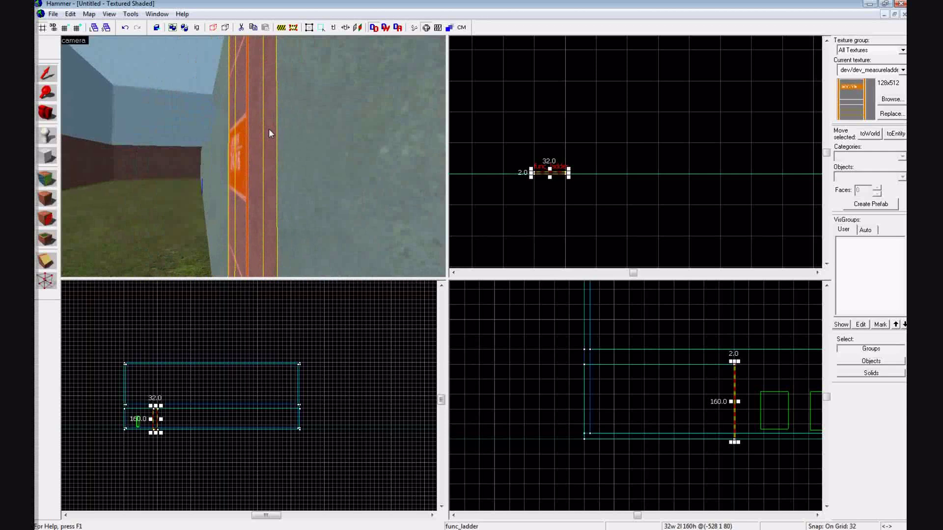
pyautogui.press('Right')
pyautogui.press('a')
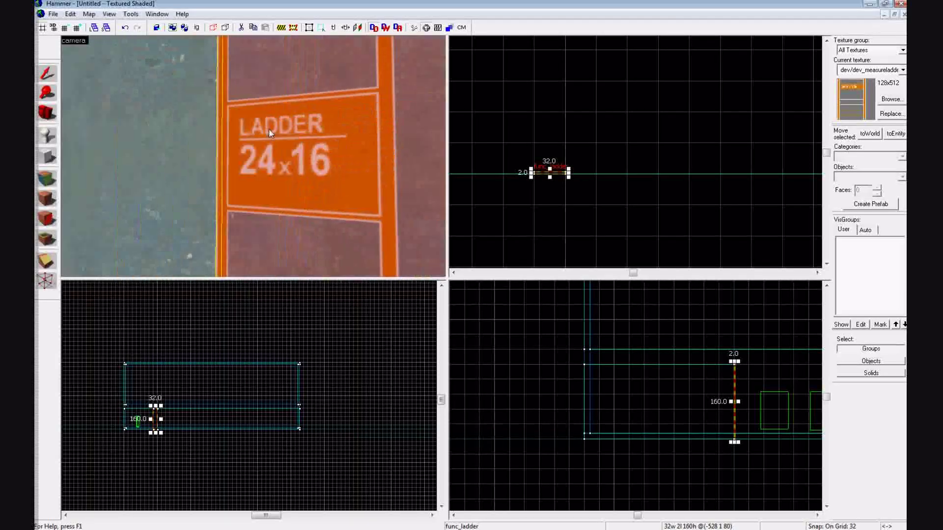
pyautogui.press('d')
pyautogui.press('Left')
pyautogui.press('a')
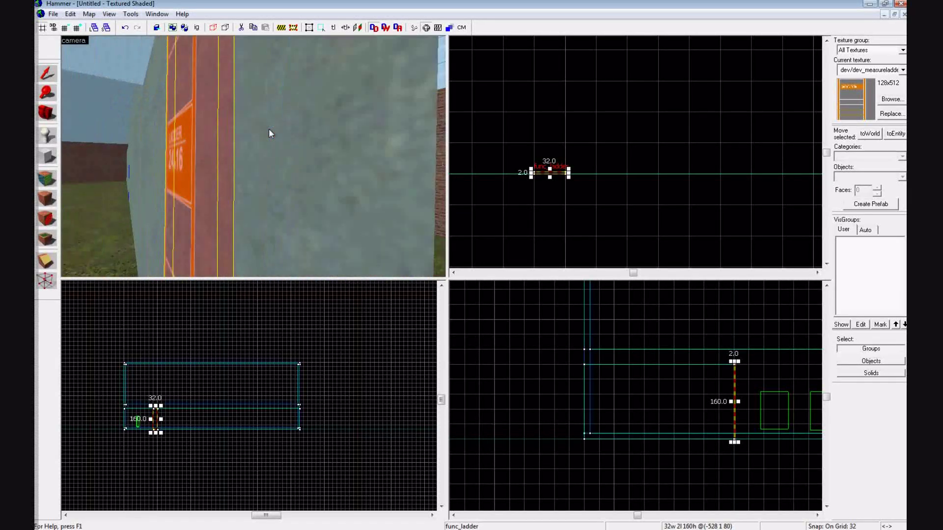
pyautogui.press('a')
pyautogui.press('Right')
pyautogui.press('w')
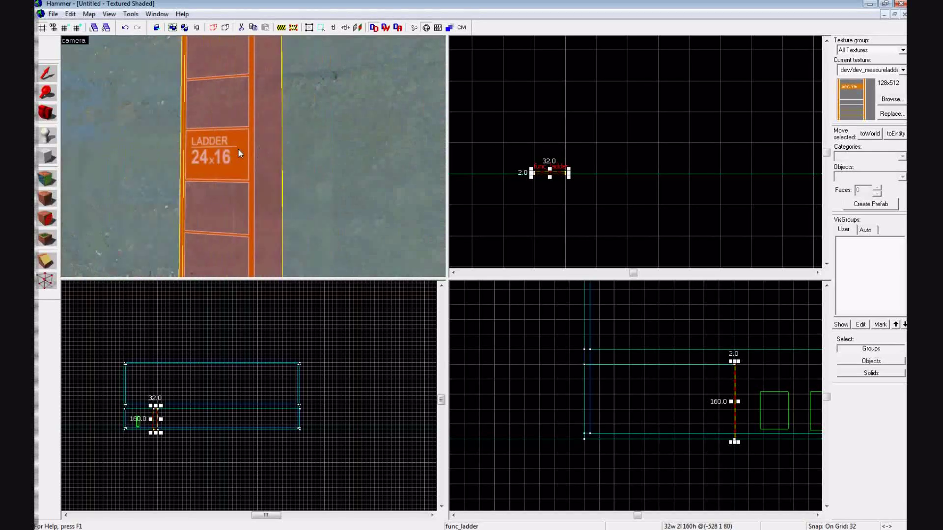
pyautogui.press('Left')
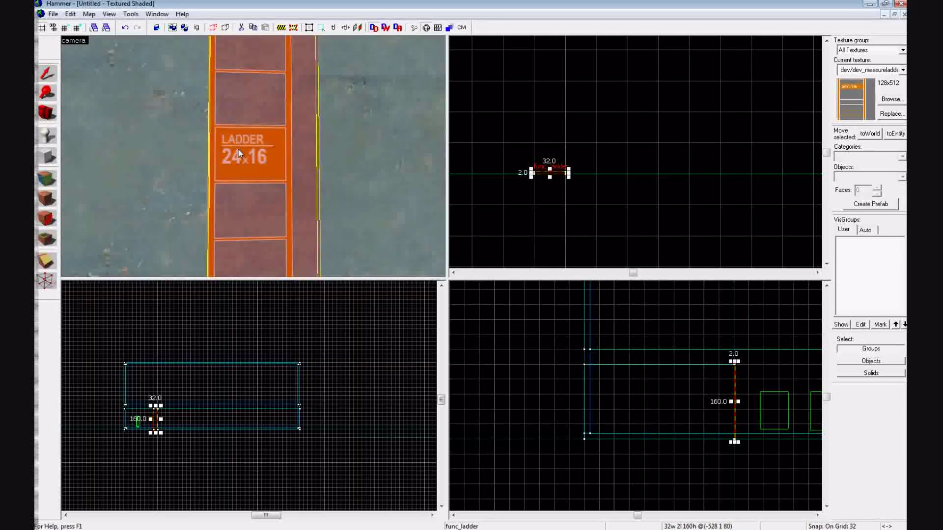
# Open the ladder's faces for texture editing and deselect its front face, keeping the other five selected
pyautogui.hotkey('shift', 'a')
pyautogui.press('Right')
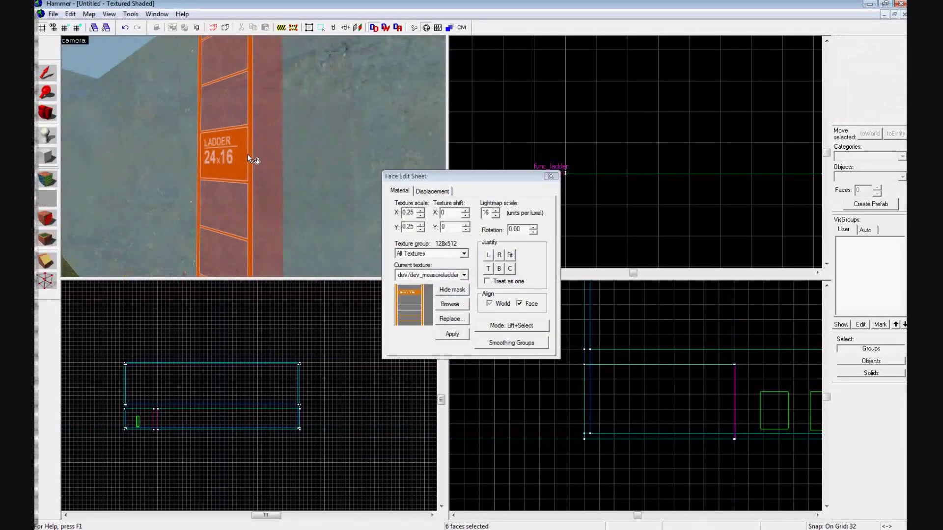
pyautogui.press('a')
pyautogui.press('Right')
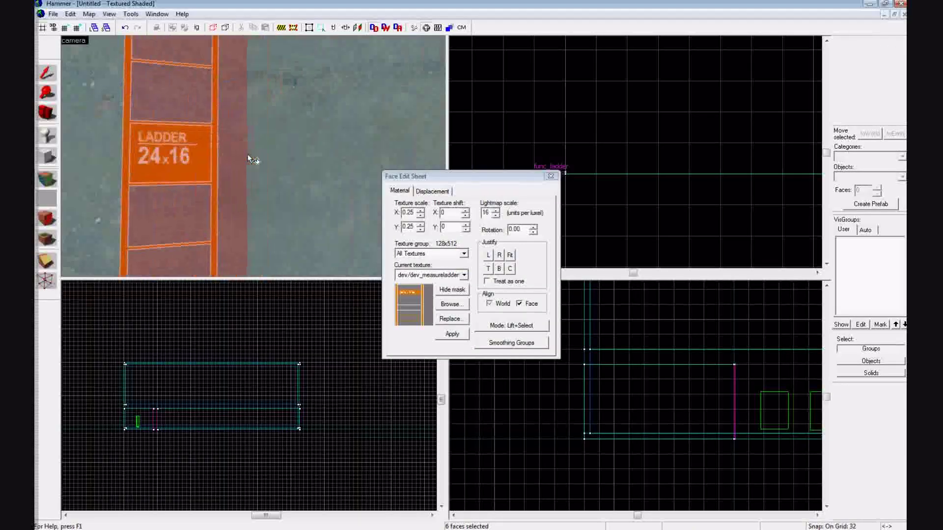
pyautogui.keyDown('ctrl'); pyautogui.click(207, 173); pyautogui.keyUp('ctrl')
pyautogui.press('Down')
pyautogui.press('Right')
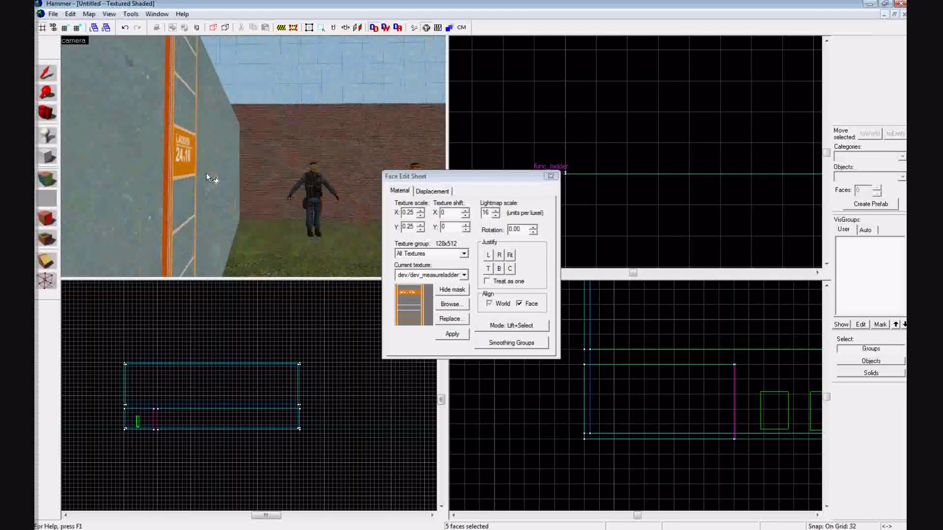
# Texture the five selected ladder faces with tools/toolsnodraw and close the face editor
pyautogui.press('a')
pyautogui.press('Right')
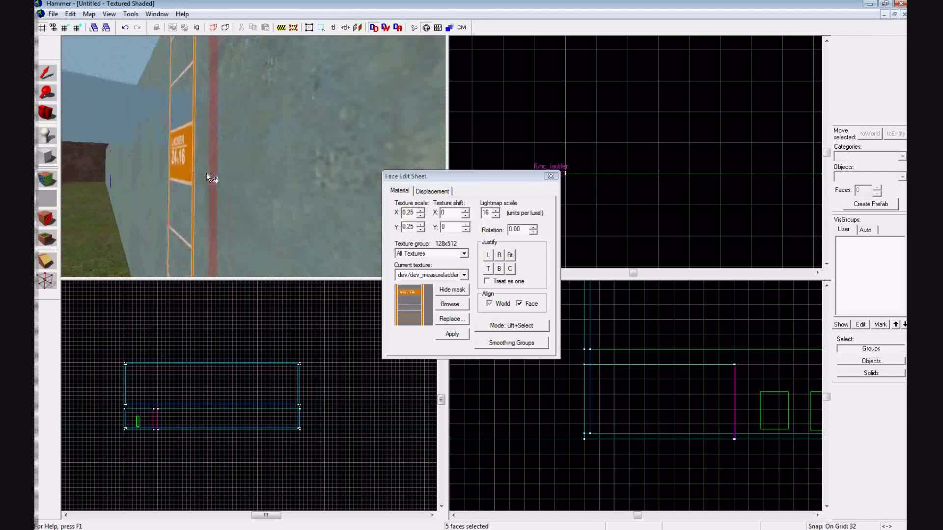
pyautogui.press('a')
pyautogui.press('Right')
pyautogui.click(446, 303)
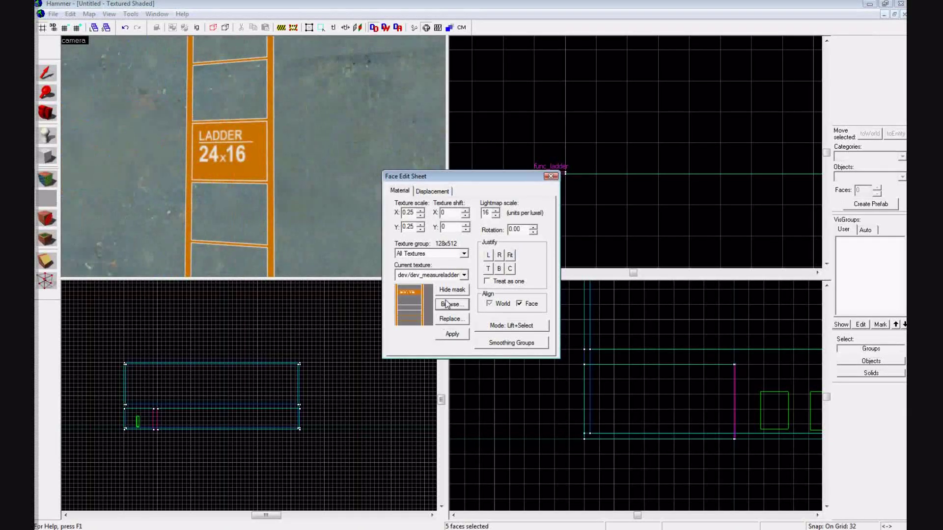
pyautogui.write('nodraw')
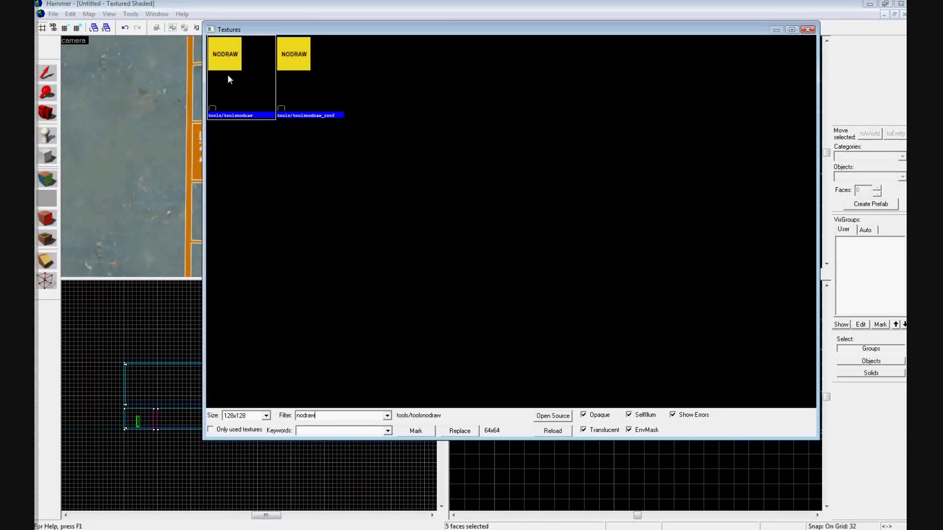
pyautogui.doubleClick(228, 76)
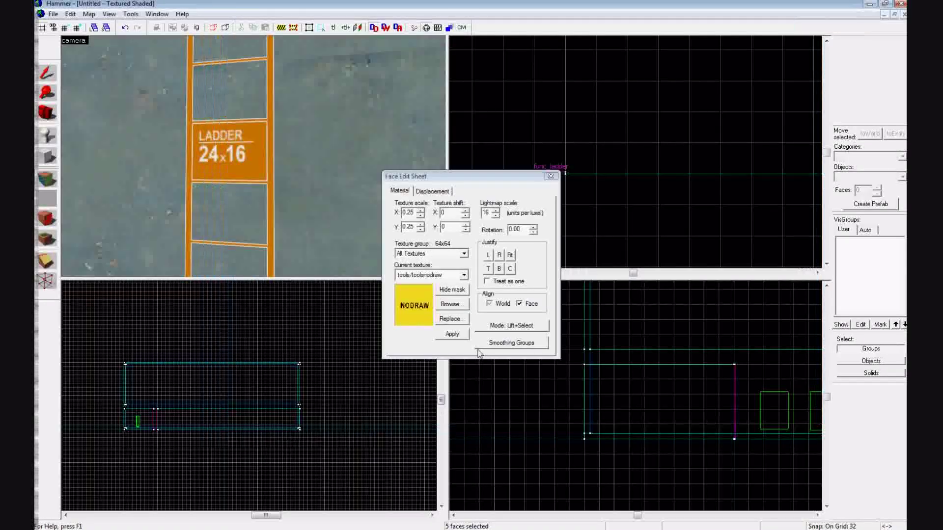
pyautogui.click(549, 179)
# Examine the textured ladder's front and side faces against the block from several angles and distances
pyautogui.press('z')
pyautogui.press('d')
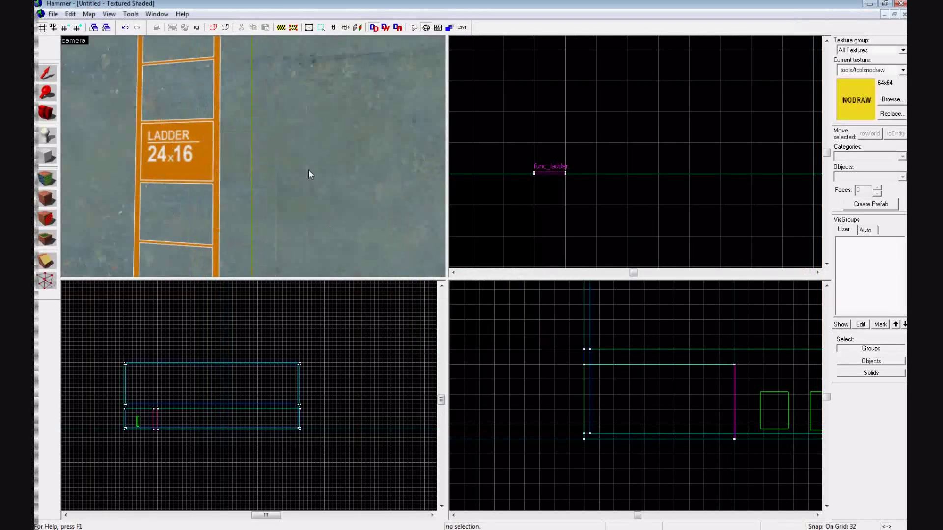
pyautogui.press('a')
pyautogui.press('a')
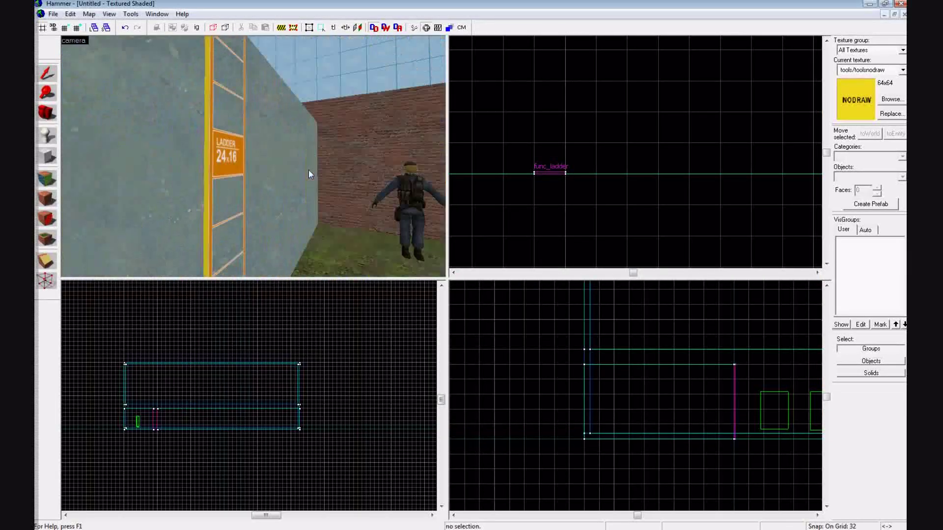
pyautogui.press('d')
pyautogui.press('d')
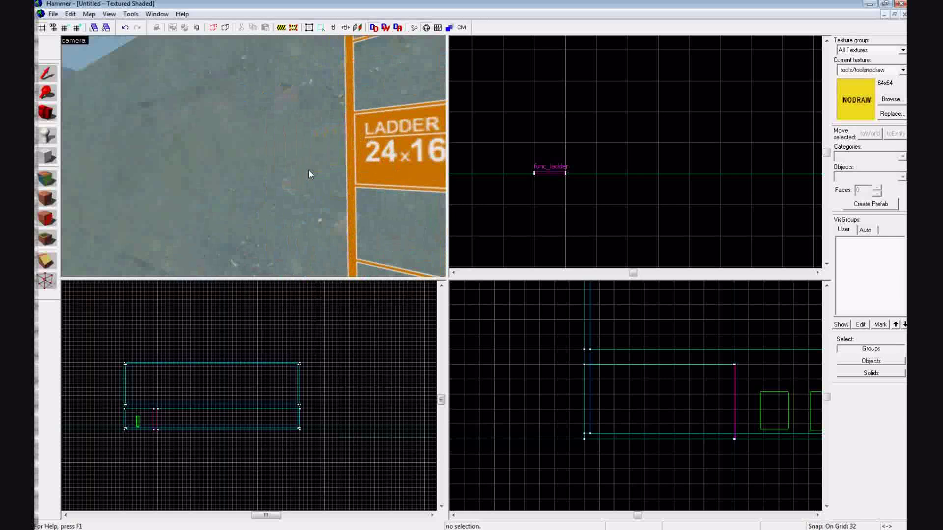
pyautogui.press('a')
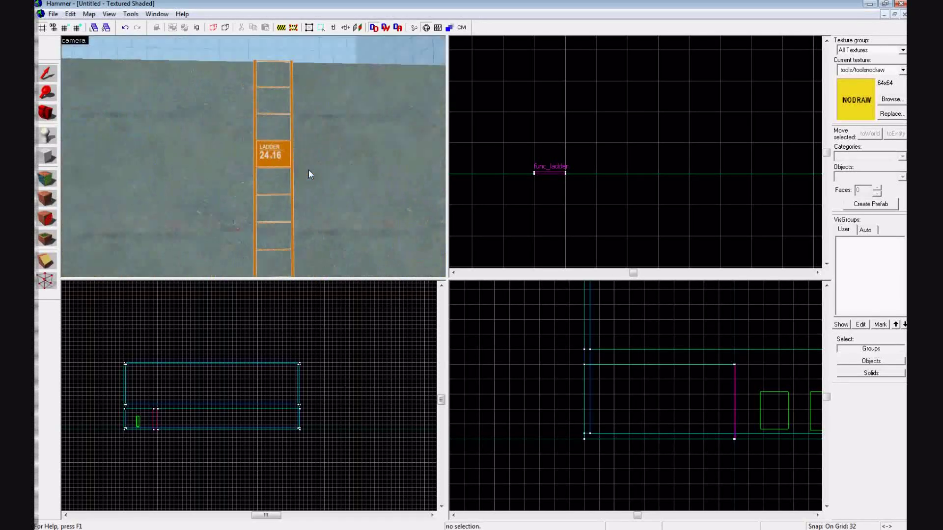
pyautogui.press('d')
pyautogui.press('d')
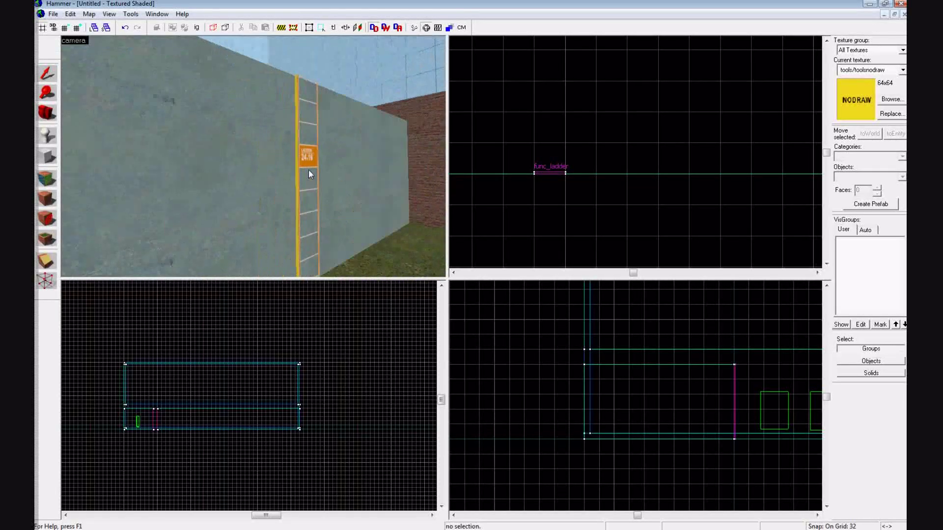
pyautogui.press('a')
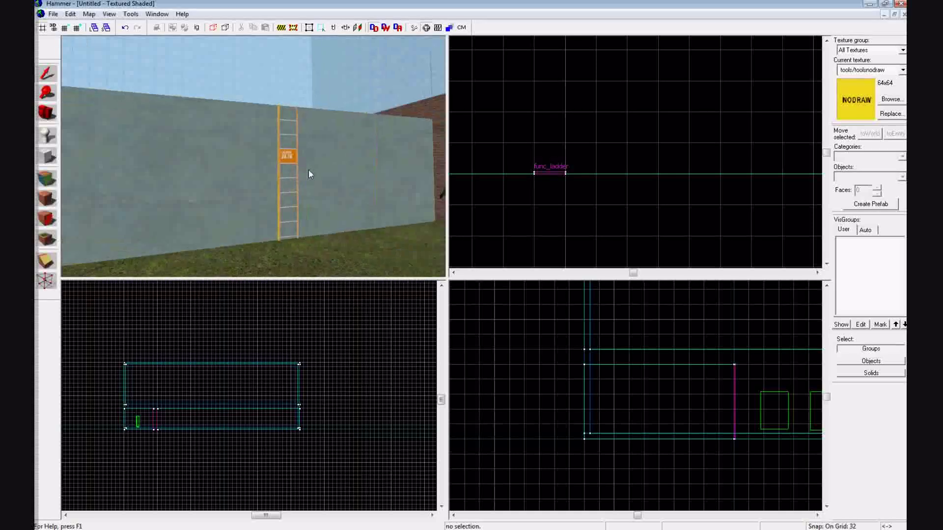
pyautogui.press('d')
pyautogui.press('a')
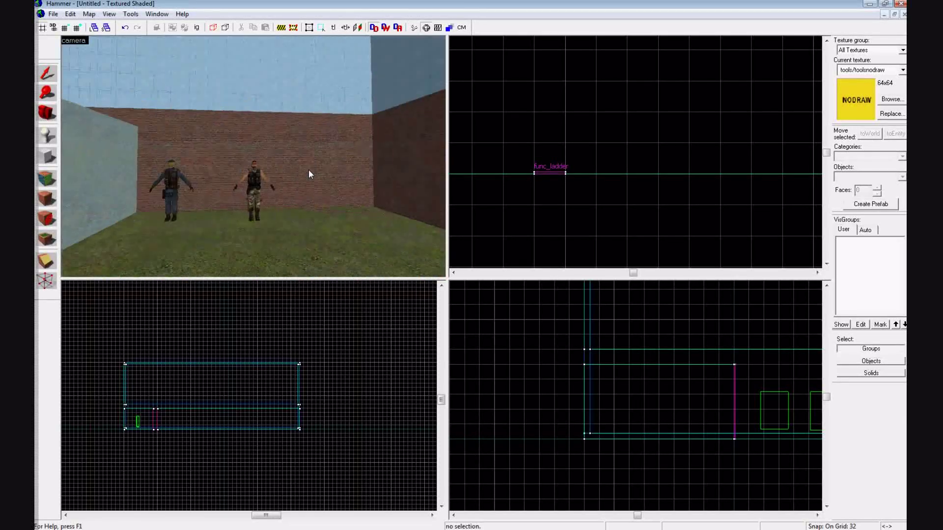
pyautogui.press('d')
pyautogui.press('w')
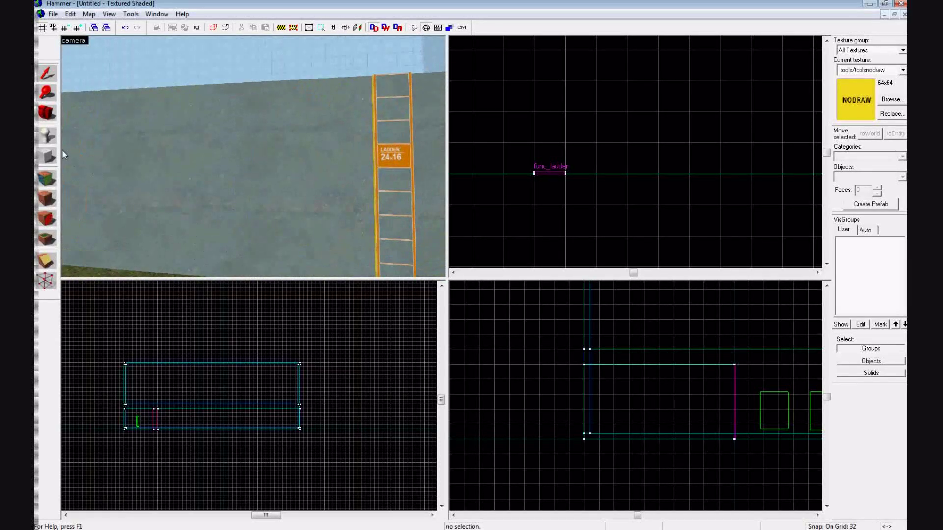
# Place a prop_static entity low on the block's face, beside the func_ladder
pyautogui.click(49, 134)
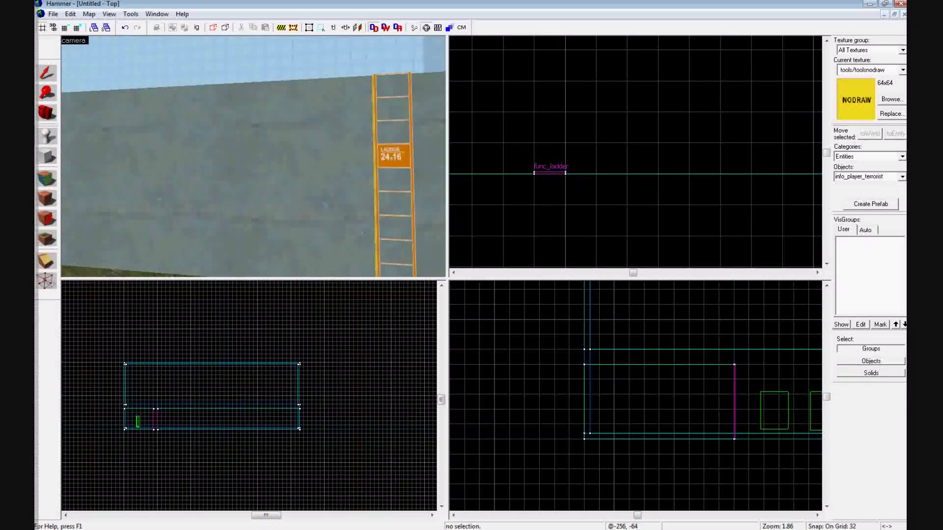
pyautogui.click(902, 176)
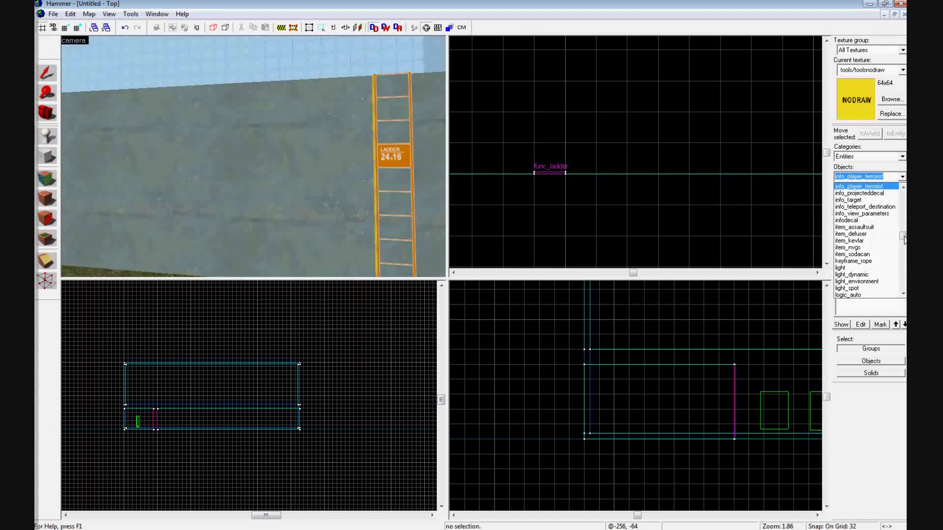
pyautogui.moveTo(904, 238); pyautogui.dragTo(904, 270)
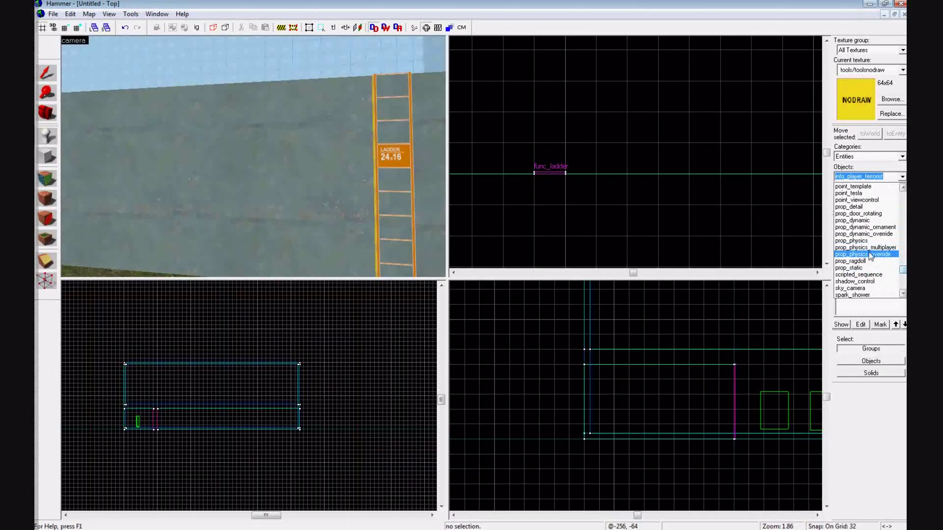
pyautogui.click(870, 268)
pyautogui.press('a')
pyautogui.press('s')
pyautogui.press('d')
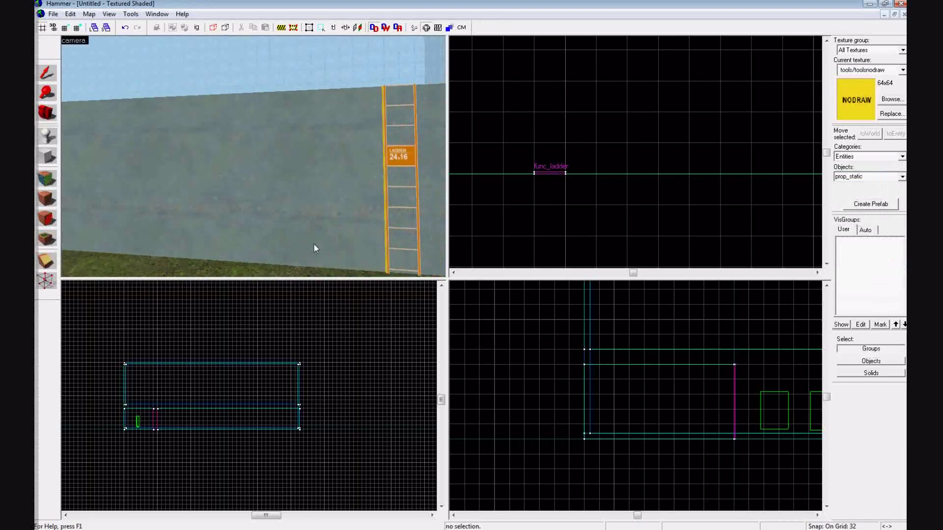
pyautogui.click(300, 246)
pyautogui.press('d')
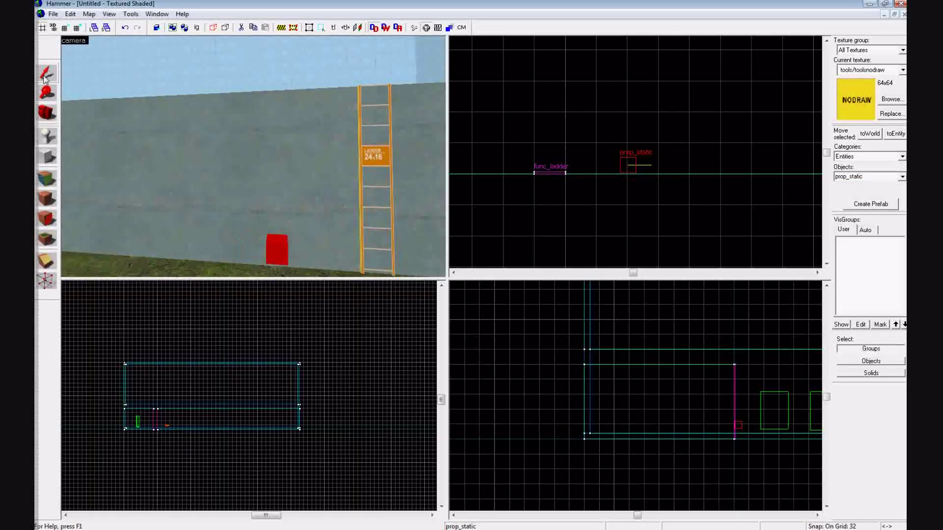
# Move the prop_static along the block's face, farther from the func_ladder, to about (-387, 9, 30)
pyautogui.click(44, 77)
pyautogui.moveTo(630, 167); pyautogui.dragTo(742, 165)
pyautogui.press('s')
pyautogui.press('z')
pyautogui.press('a')
pyautogui.press('z')
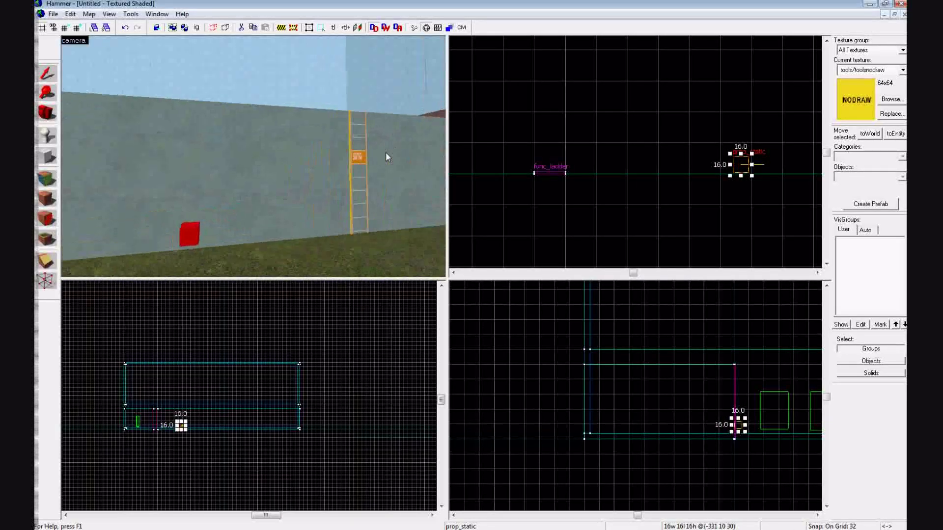
pyautogui.moveTo(744, 162); pyautogui.dragTo(688, 162)
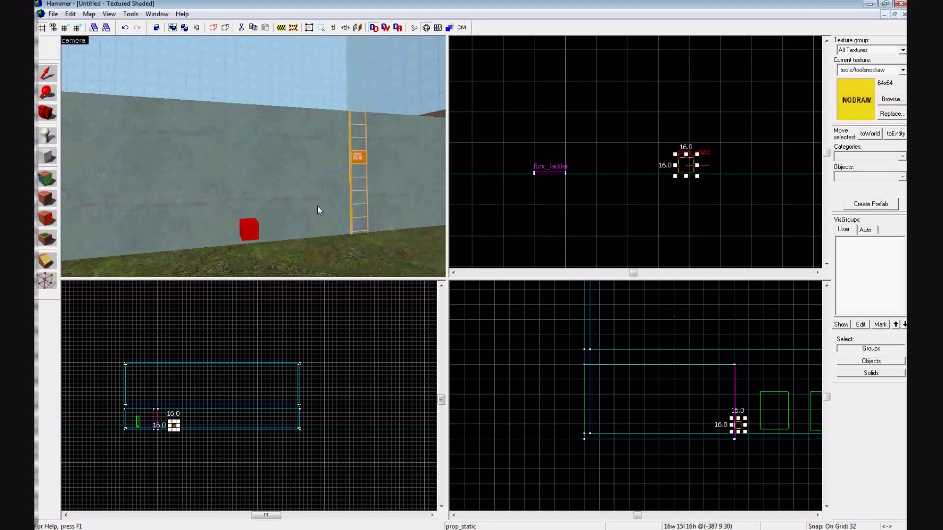
# Open the prop_static's properties and browse for its World Model
pyautogui.press('w')
pyautogui.doubleClick(251, 249)
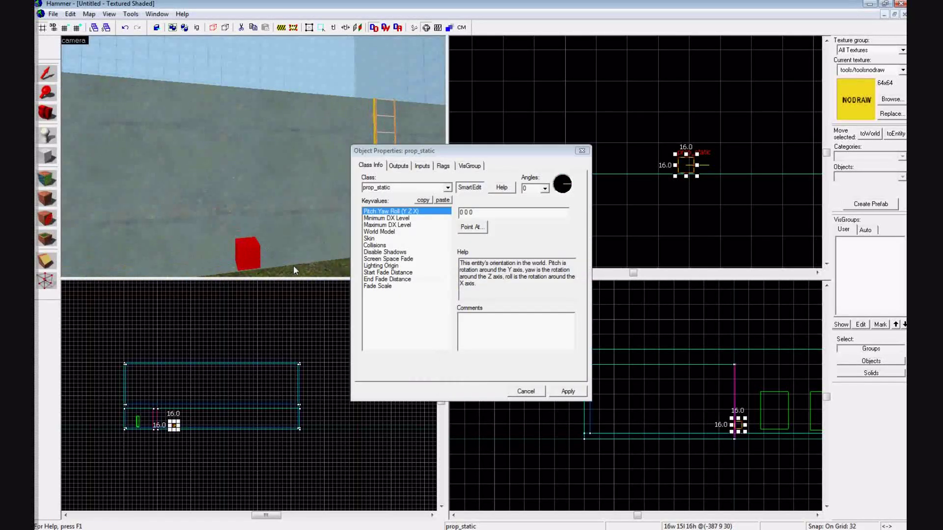
pyautogui.click(381, 232)
pyautogui.click(471, 227)
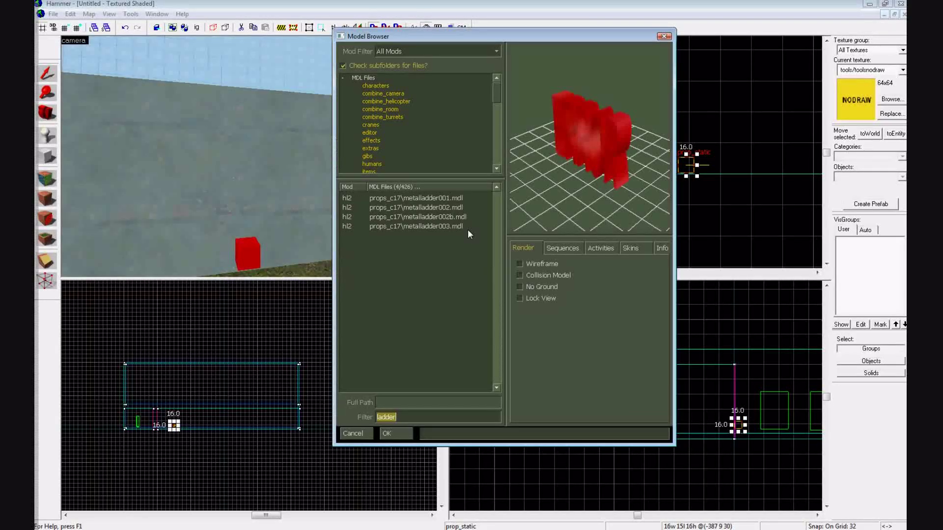
# Preview several ladder models, including metalladder002, metalladder003, ladderset and ladderrung
pyautogui.click(415, 217)
pyautogui.click(422, 207)
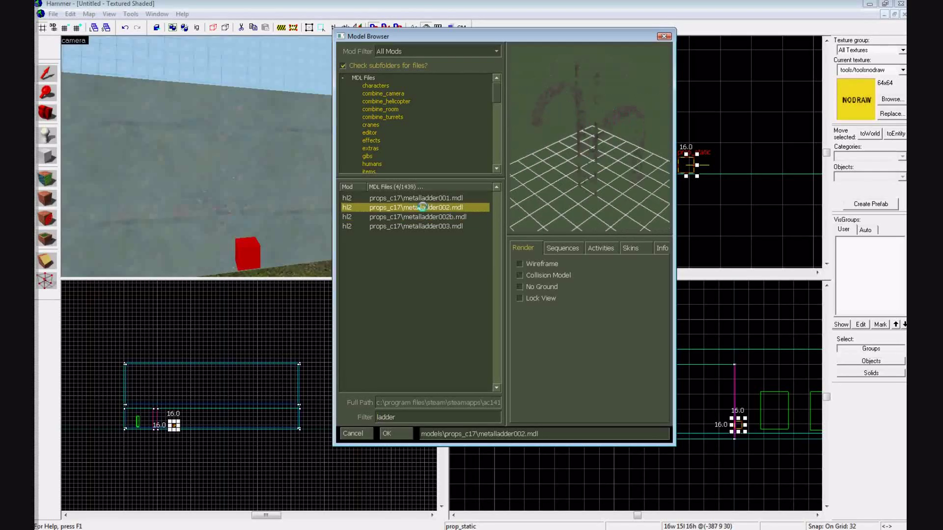
pyautogui.click(422, 226)
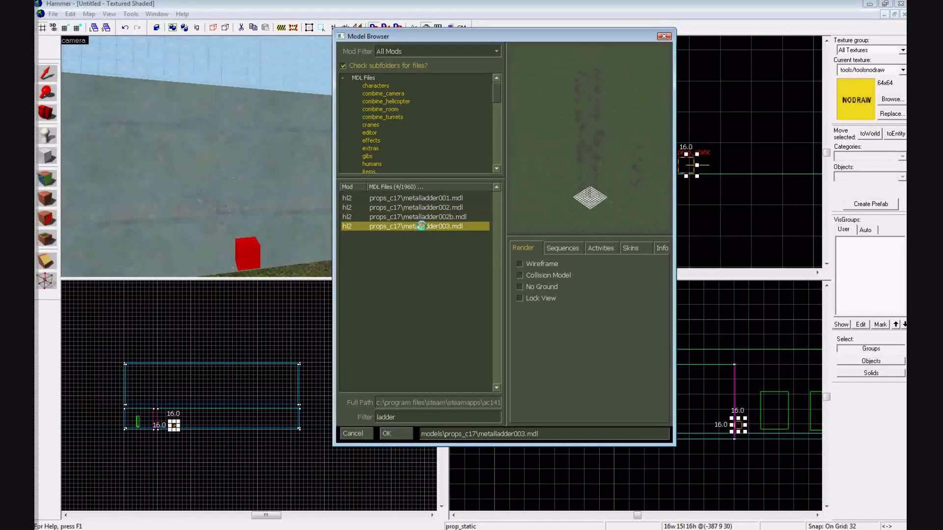
pyautogui.click(425, 234)
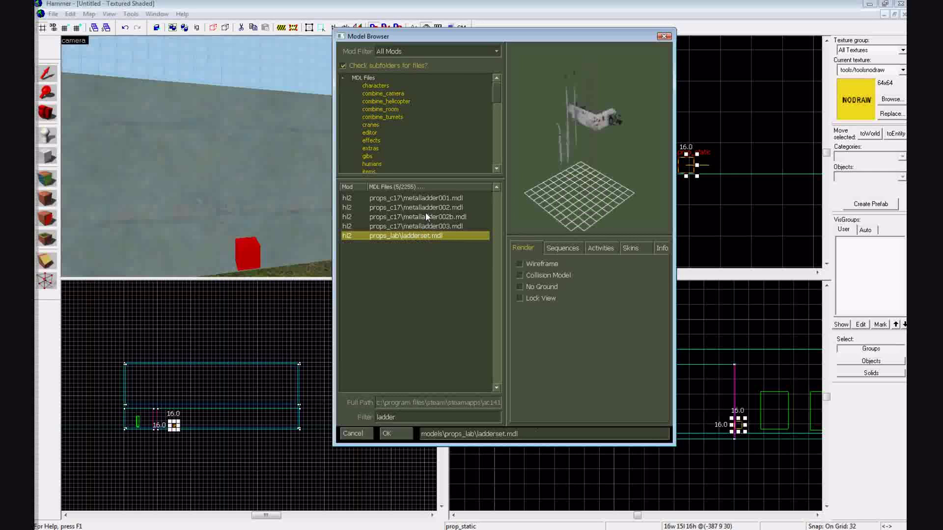
pyautogui.click(429, 216)
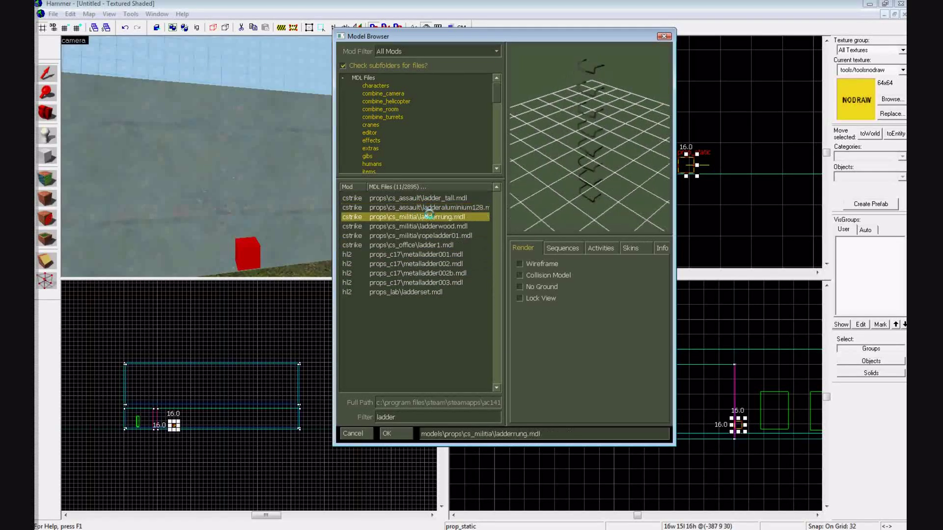
# Set the prop's World Model to models/props/cs_militia/ladderwood.mdl, apply it and close the object properties
pyautogui.click(430, 225)
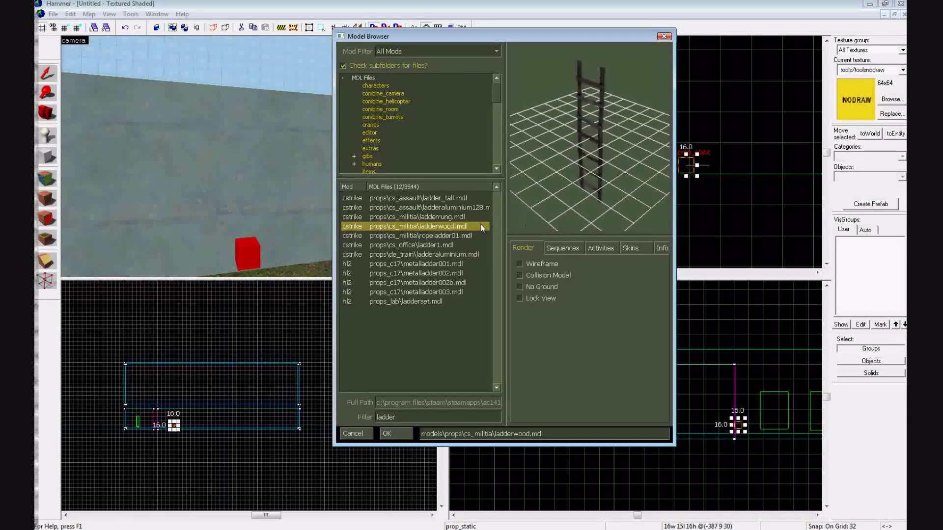
pyautogui.doubleClick(451, 231)
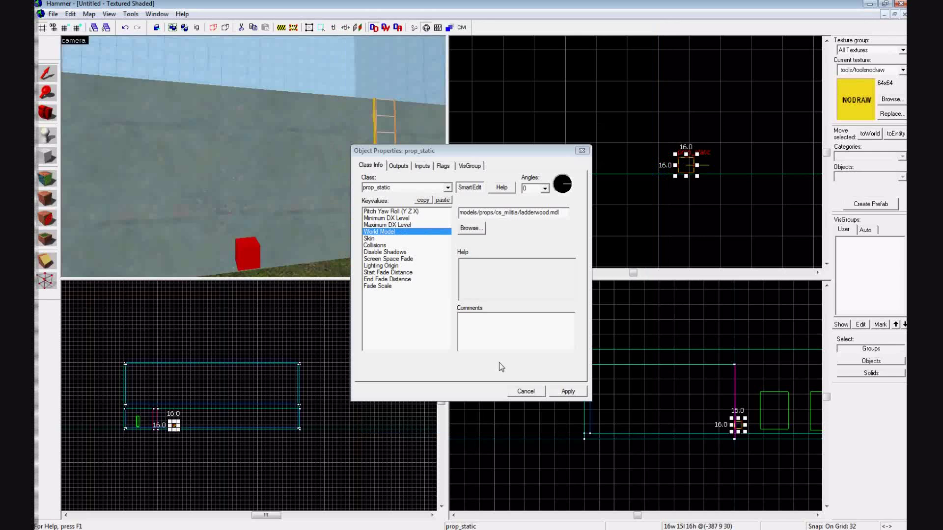
pyautogui.click(563, 392)
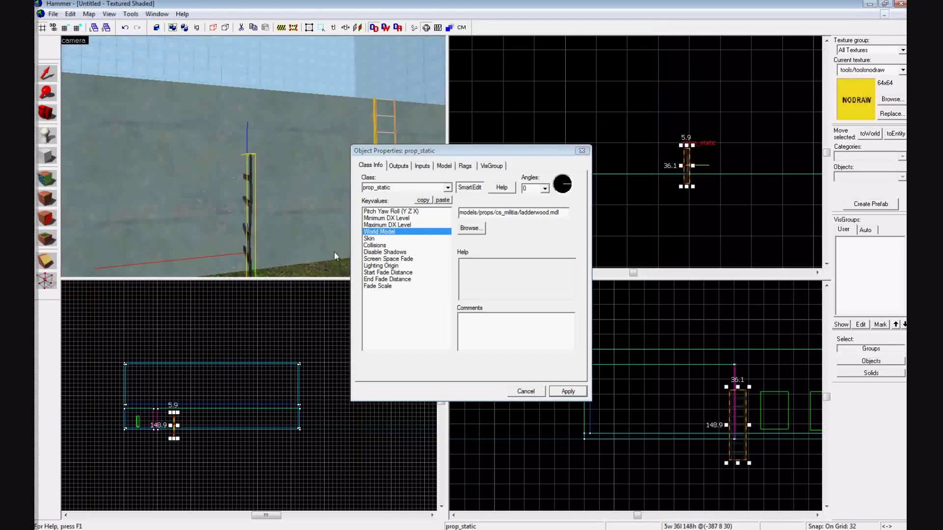
pyautogui.click(579, 153)
# Rotate the wooden ladder prop a quarter turn in the top view so its rungs run parallel to the block's face
pyautogui.press('z')
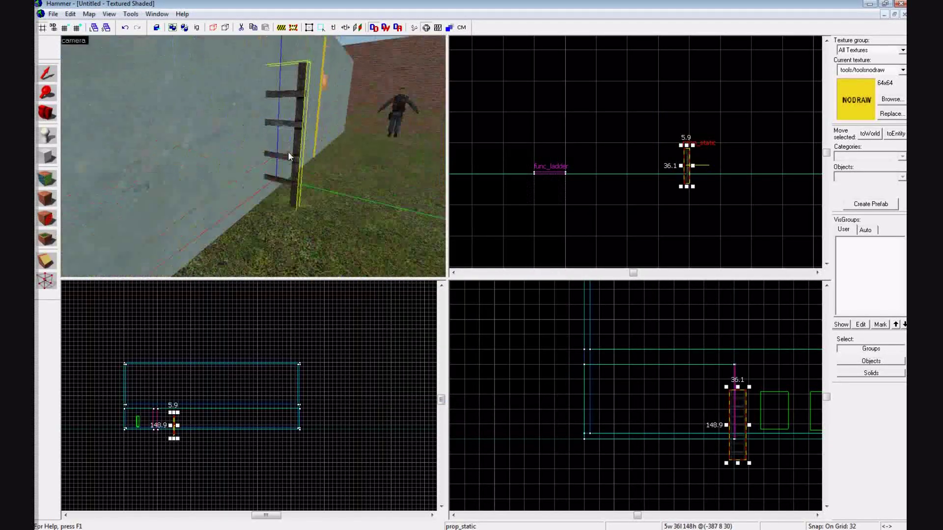
pyautogui.press('s')
pyautogui.press('z')
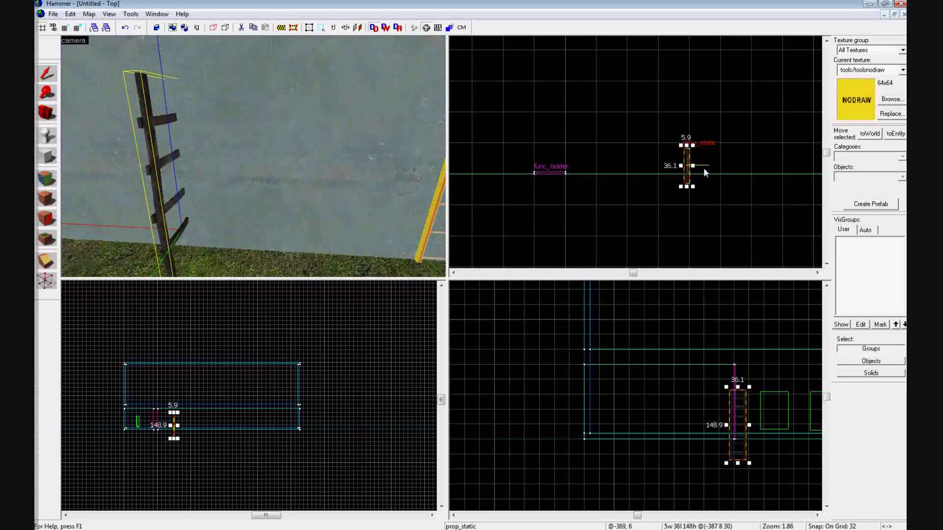
pyautogui.click(685, 171)
pyautogui.moveTo(694, 187); pyautogui.dragTo(660, 174)
# Move the wooden ladder prop against the block's face in the top view and straighten its rotation
pyautogui.scroll(5, 682, 172)
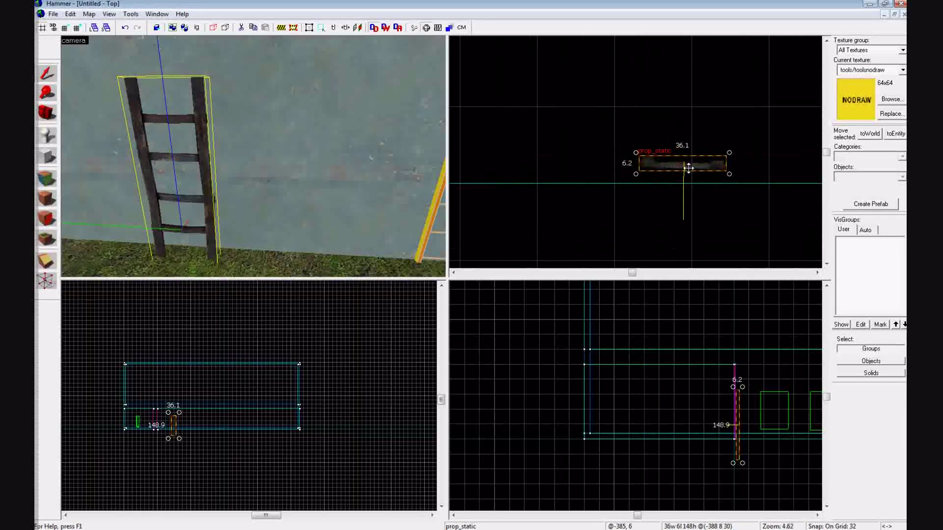
pyautogui.scroll(2, 688, 168)
pyautogui.moveTo(744, 175); pyautogui.dragTo(678, 189)
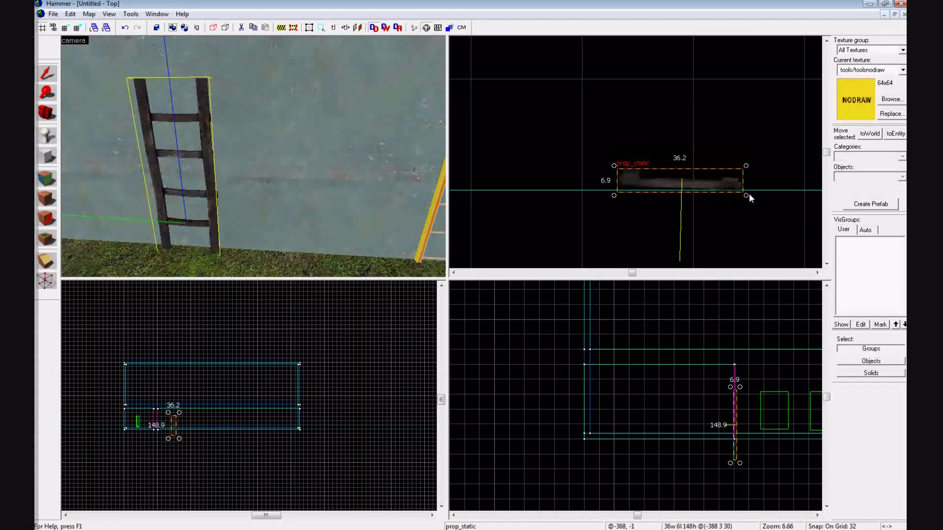
pyautogui.moveTo(749, 194); pyautogui.dragTo(748, 193)
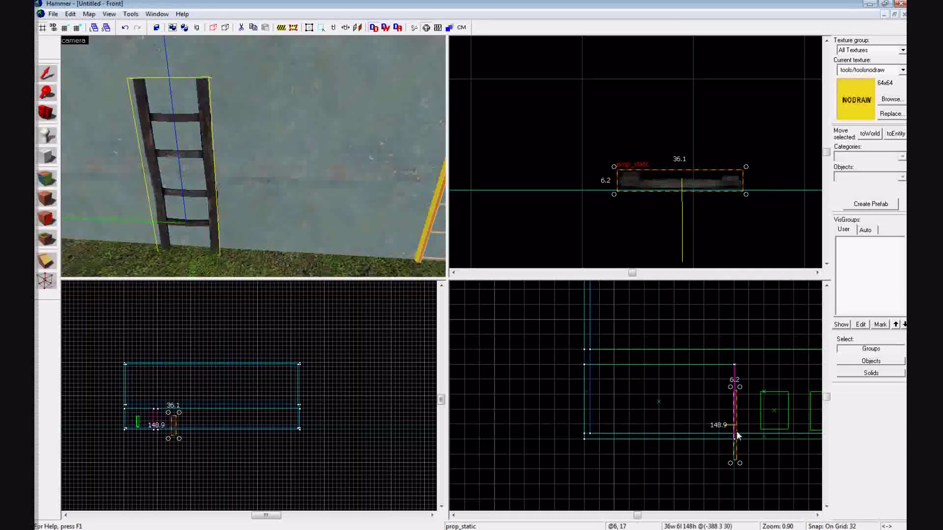
# Raise the wooden ladder prop so its foot stands on the ground and its top reaches the block's upper edge
pyautogui.scroll(4, 178, 416)
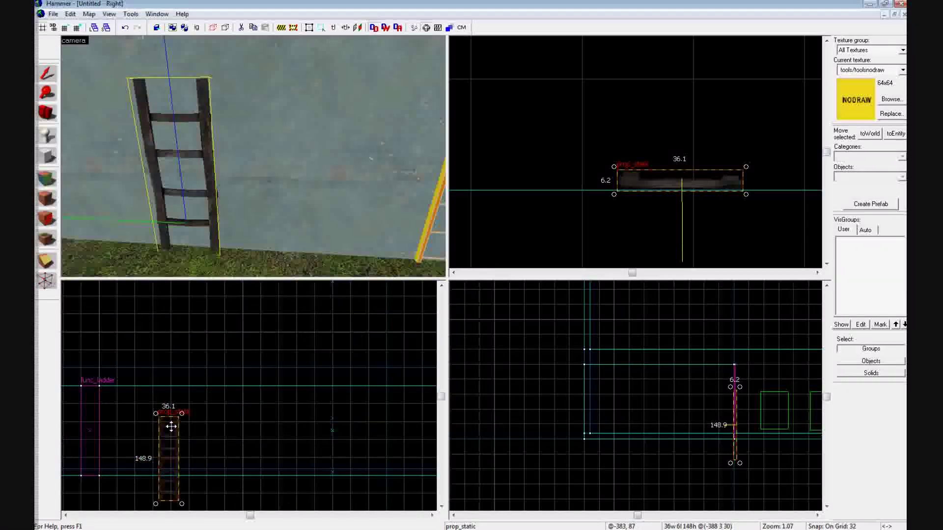
pyautogui.moveTo(173, 426); pyautogui.dragTo(171, 393)
pyautogui.press('z')
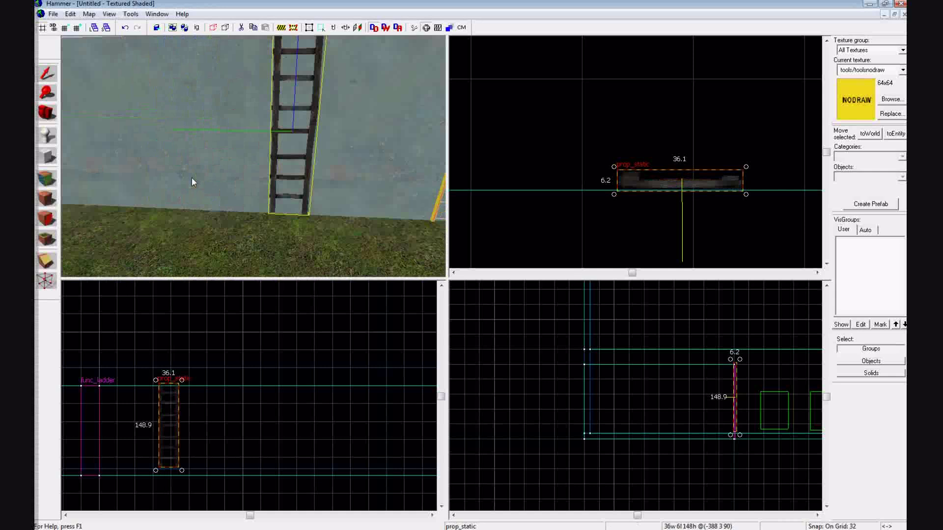
# Lower the wooden ladder prop slightly so its top lines up with the upper edge of the block
pyautogui.press('w')
pyautogui.press('a')
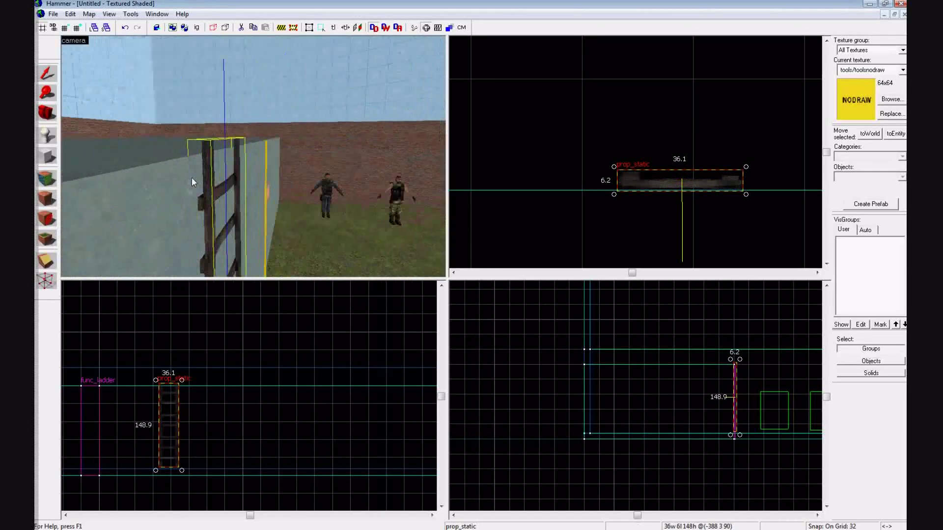
pyautogui.press('d')
pyautogui.press('w')
pyautogui.press('z')
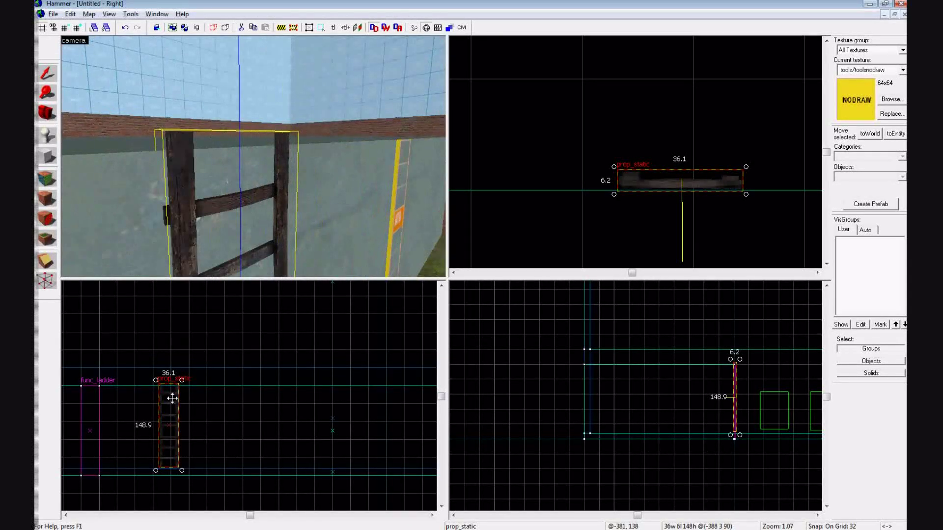
pyautogui.moveTo(171, 398); pyautogui.dragTo(172, 400)
# Examine the wooden ladder prop's fit against the block's face from several sides in the 3D view
pyautogui.press('a')
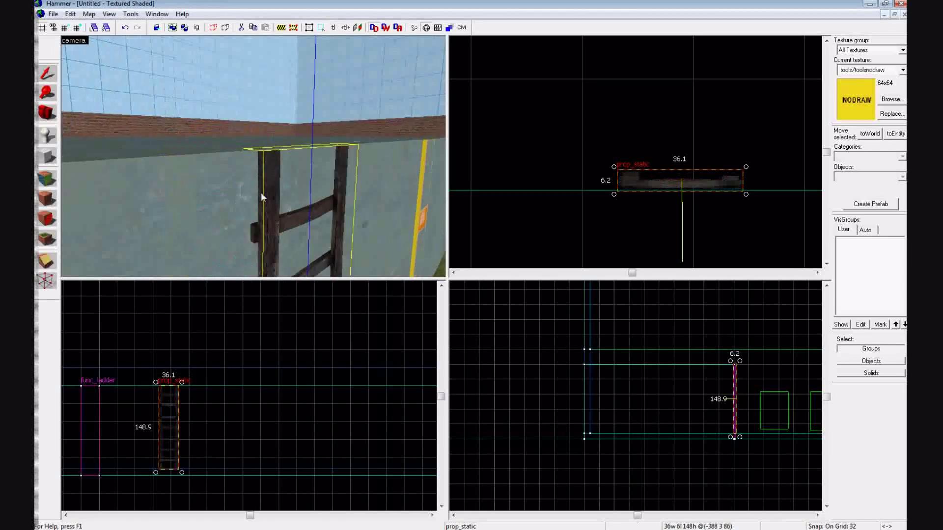
pyautogui.press('a')
pyautogui.press('d')
pyautogui.press('s')
pyautogui.press('a')
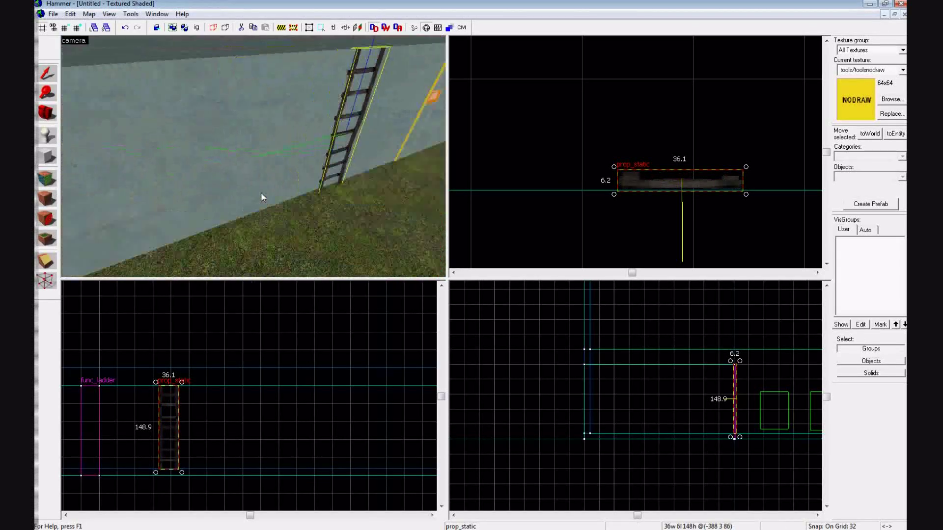
pyautogui.press('w')
pyautogui.press('a')
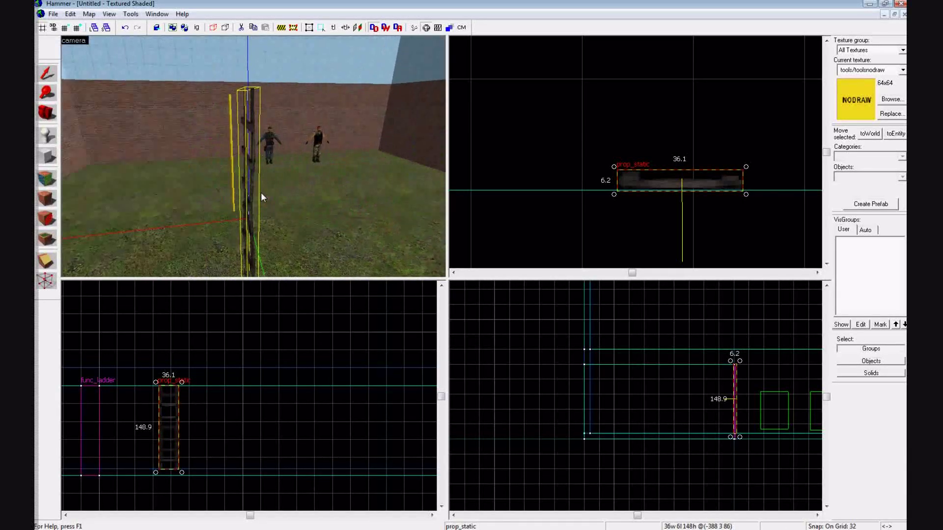
pyautogui.press('w')
pyautogui.press('d')
pyautogui.press('a')
pyautogui.press('d')
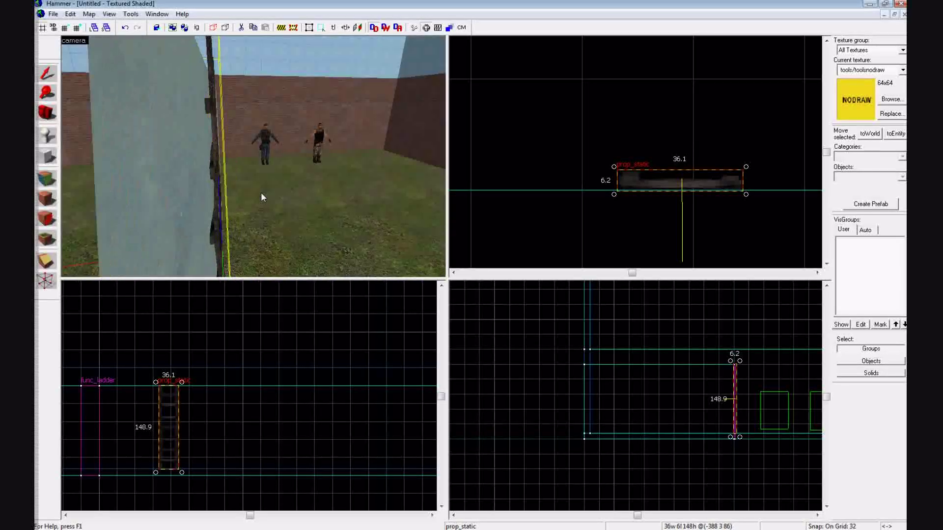
pyautogui.press('d')
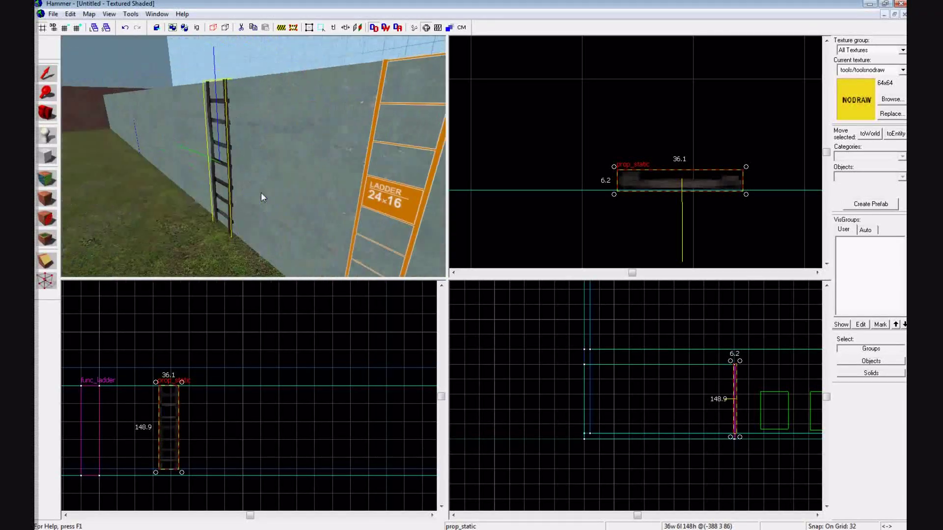
pyautogui.press('w')
pyautogui.press('z')
pyautogui.click(256, 190)
pyautogui.press('a')
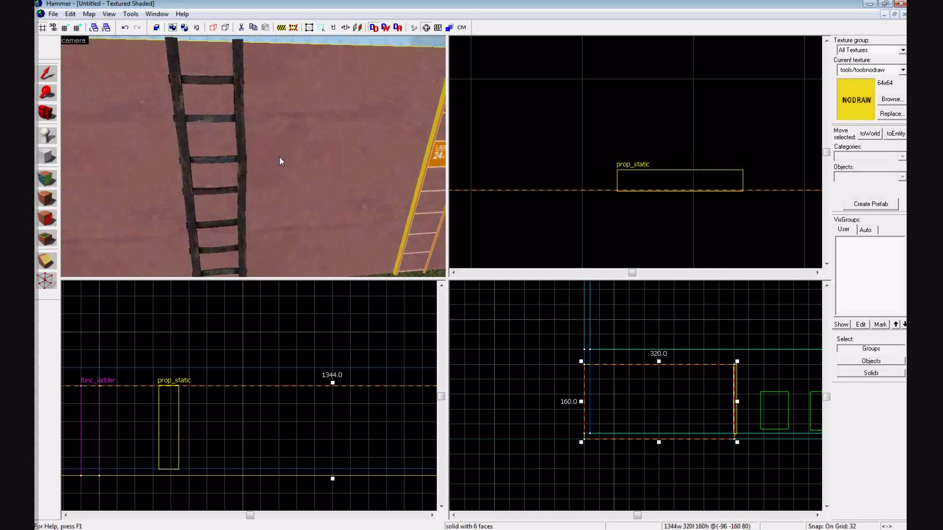
pyautogui.press('Right')
pyautogui.press('Left')
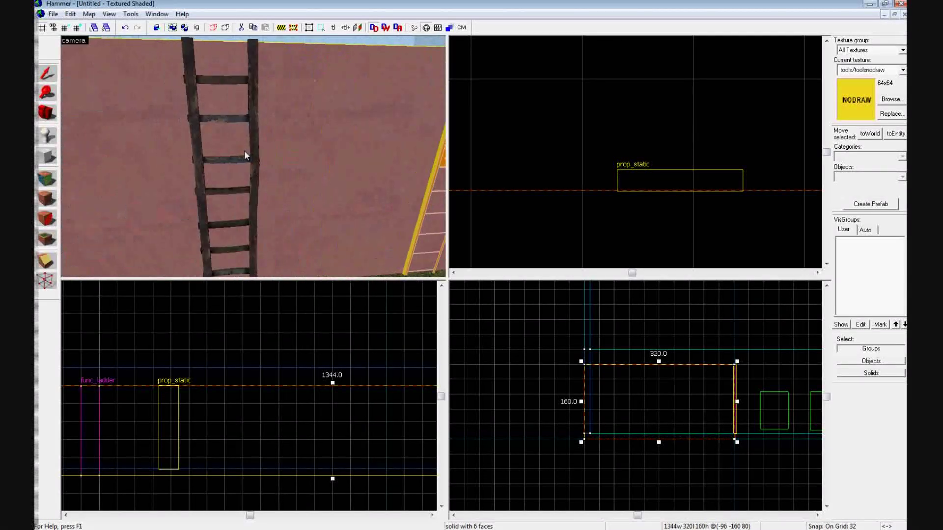
pyautogui.press('w')
pyautogui.press('a')
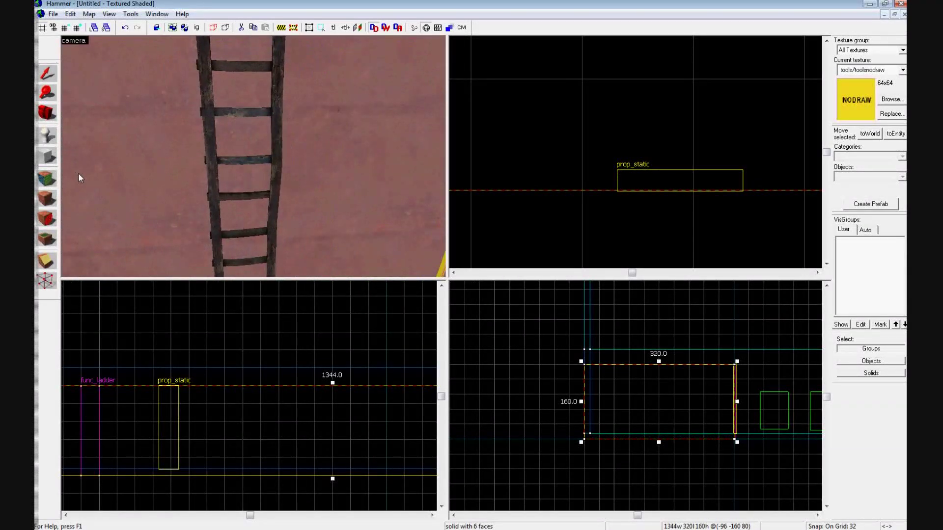
# Create a thin nodraw block in front of the wooden ladder prop, about 38 units wide, 1 unit thick and 160 units high
pyautogui.press('Up')
pyautogui.press('s')
pyautogui.click(47, 158)
pyautogui.scroll(-1, 638, 170)
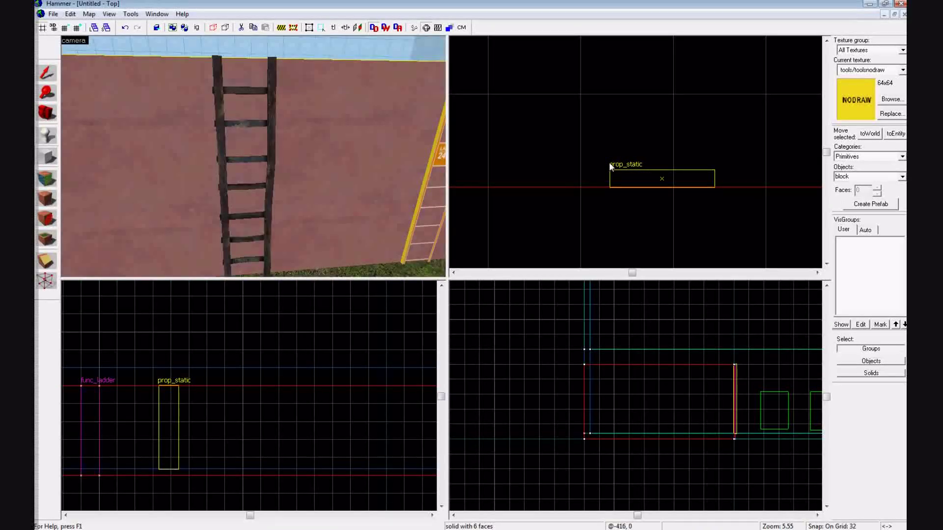
pyautogui.moveTo(608, 158); pyautogui.dragTo(717, 162)
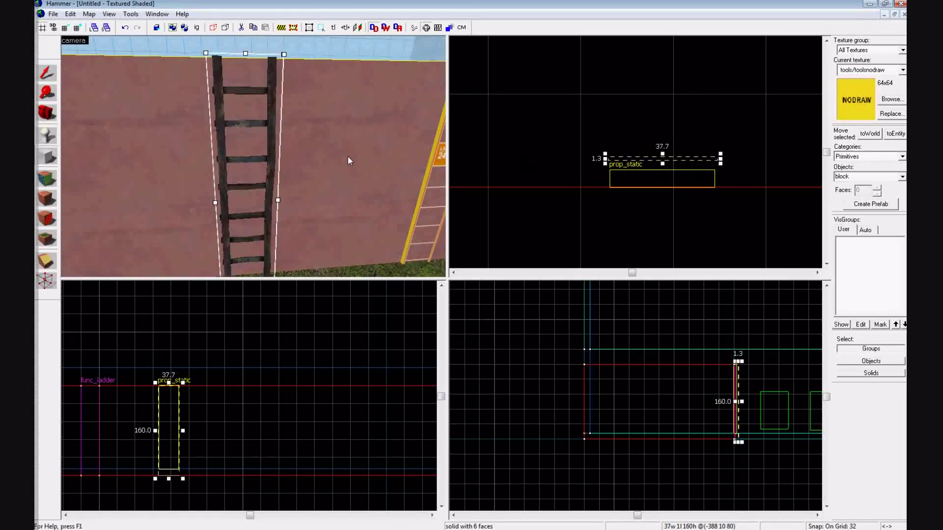
pyautogui.press('a')
pyautogui.press('Right')
pyautogui.press('a')
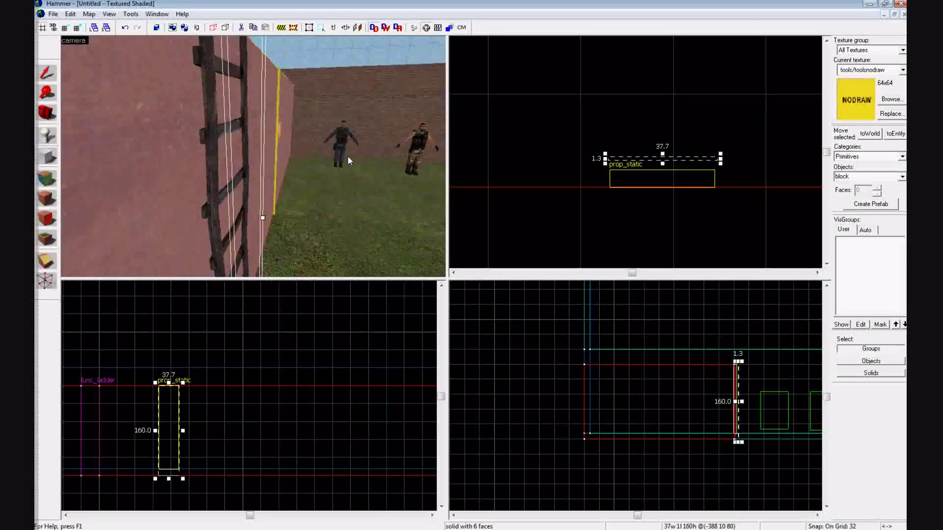
pyautogui.press('d')
pyautogui.press('w')
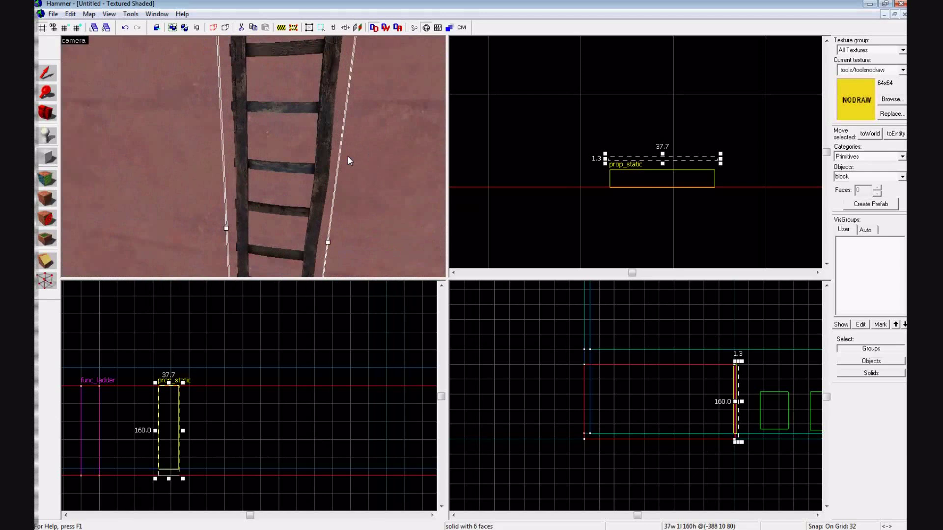
pyautogui.press('Return')
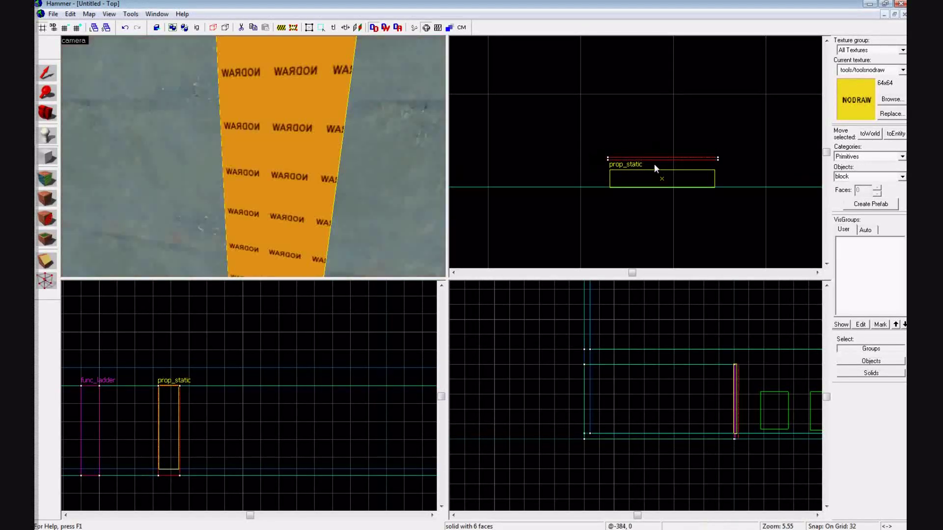
# Move the thin nodraw block against the front of the wooden ladder and narrow it to about 36 units to match the prop
pyautogui.click(47, 77)
pyautogui.click(683, 158)
pyautogui.scroll(1, 683, 159)
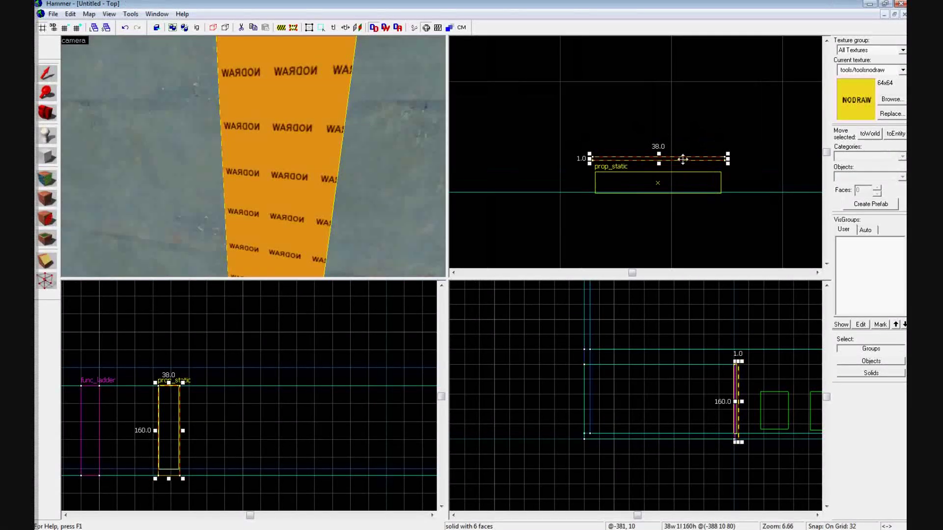
pyautogui.moveTo(682, 158)
pyautogui.mouseDown()
pyautogui.moveTo(684, 170)
pyautogui.moveTo(725, 170)
pyautogui.mouseUp()
pyautogui.press('s')
pyautogui.moveTo(310, 225); pyautogui.dragTo(309, 225)
pyautogui.press('w')
pyautogui.press('w')
pyautogui.press('d')
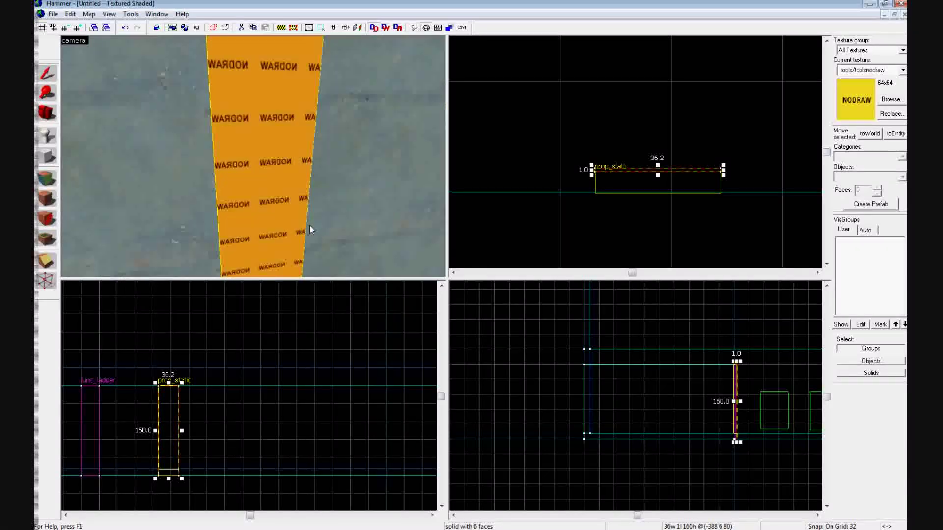
# Find the tools/toolsinvisibleladder texture with the filter "ladder", apply it to all faces of the thin block and close the face editor
pyautogui.hotkey('shift', 'a')
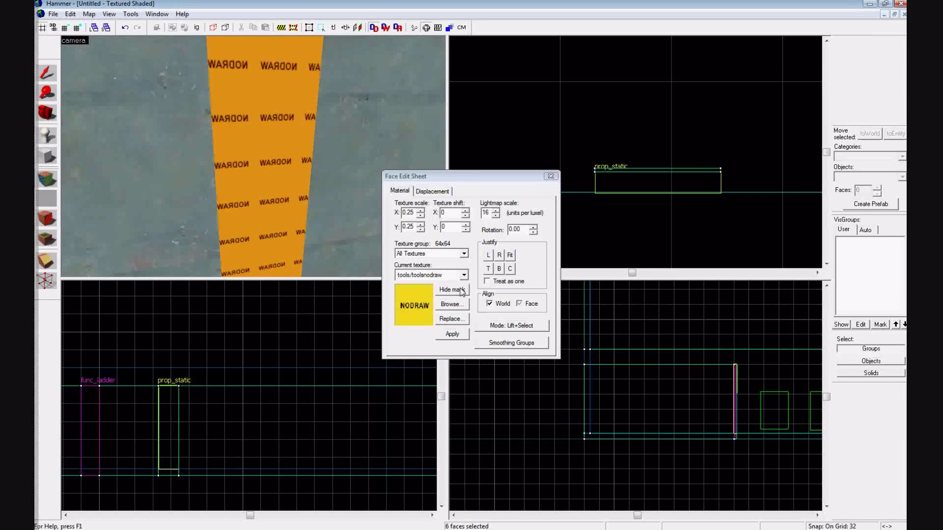
pyautogui.click(445, 305)
pyautogui.write('ladder')
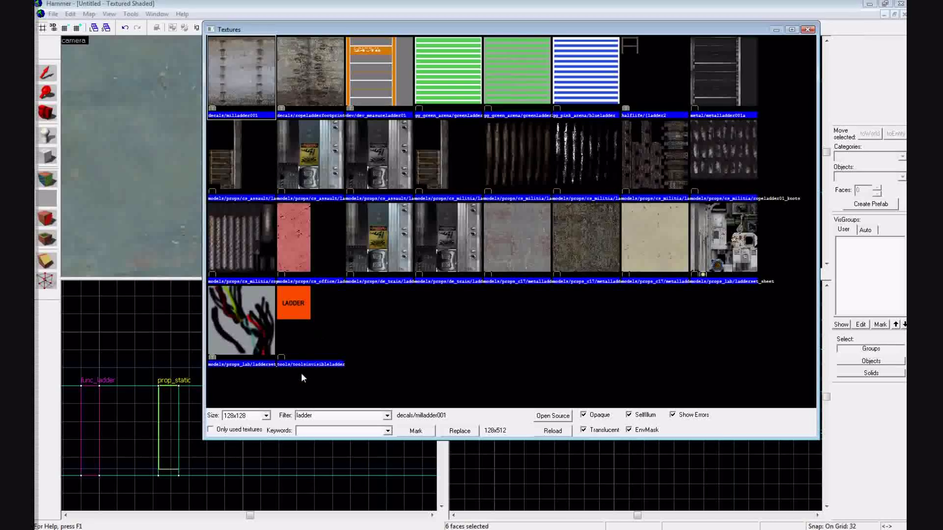
pyautogui.doubleClick(307, 314)
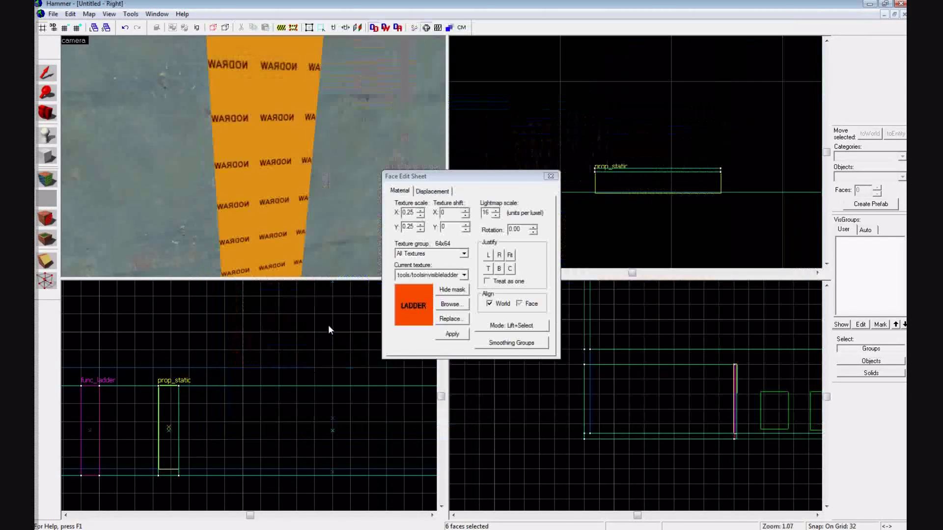
pyautogui.click(452, 335)
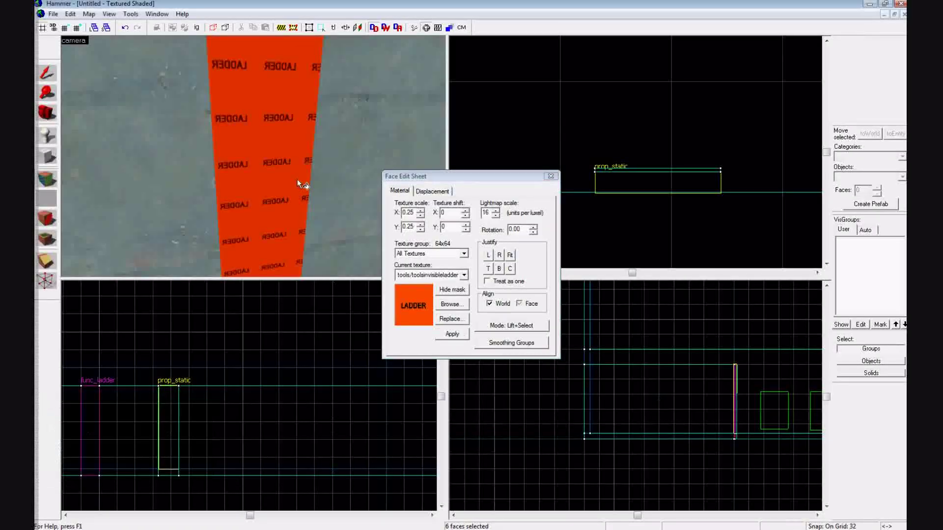
pyautogui.press('z')
pyautogui.press('a')
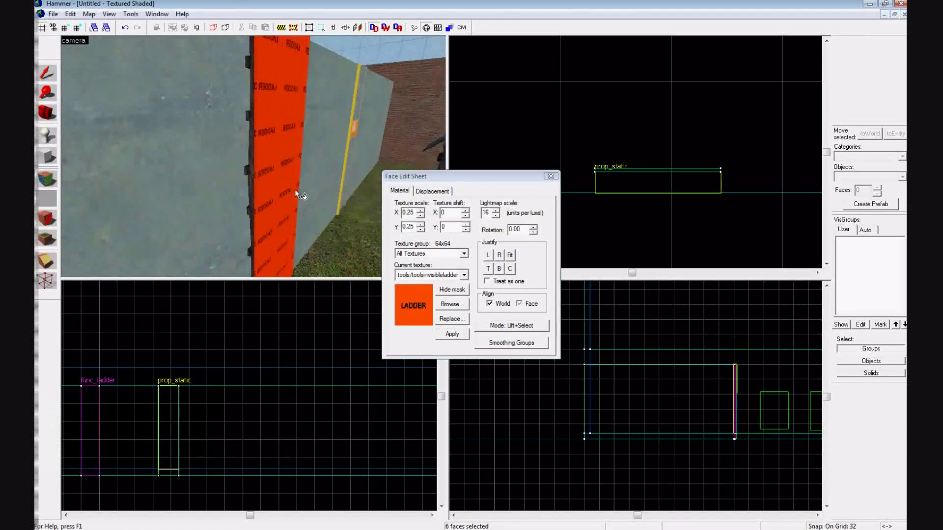
pyautogui.press('d')
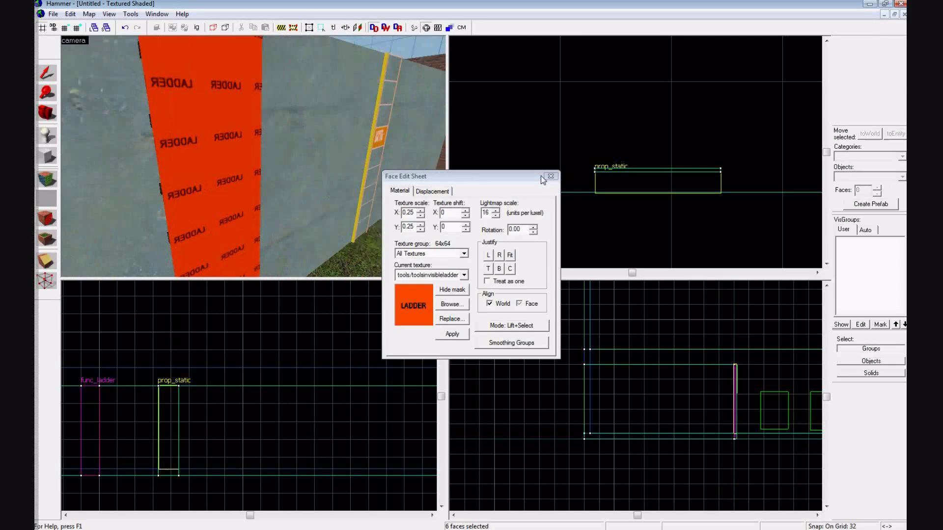
pyautogui.click(550, 176)
# Examine the gap between the invisible-ladder block and the wooden ladder prop from the side
pyautogui.press('Up')
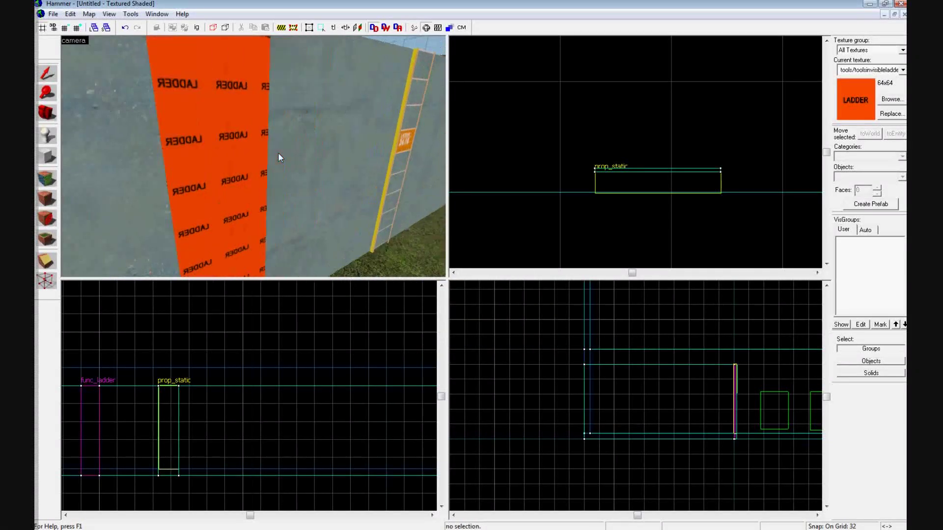
pyautogui.press('d')
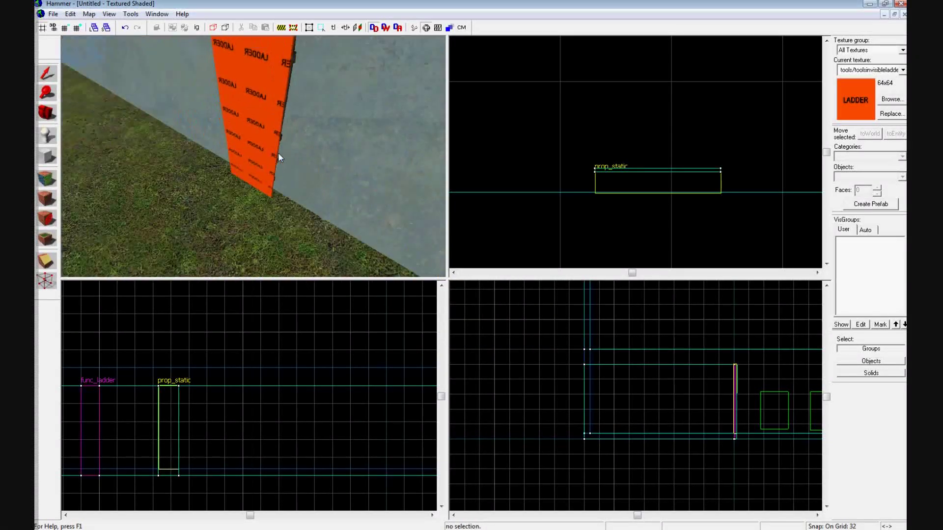
pyautogui.press('pageup')
pyautogui.press('pagedown')
pyautogui.press('Up')
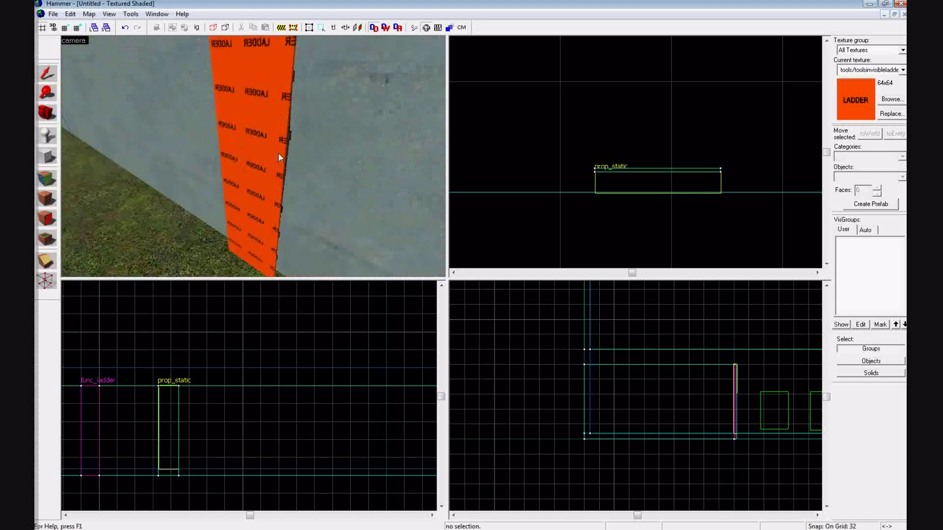
pyautogui.press('d')
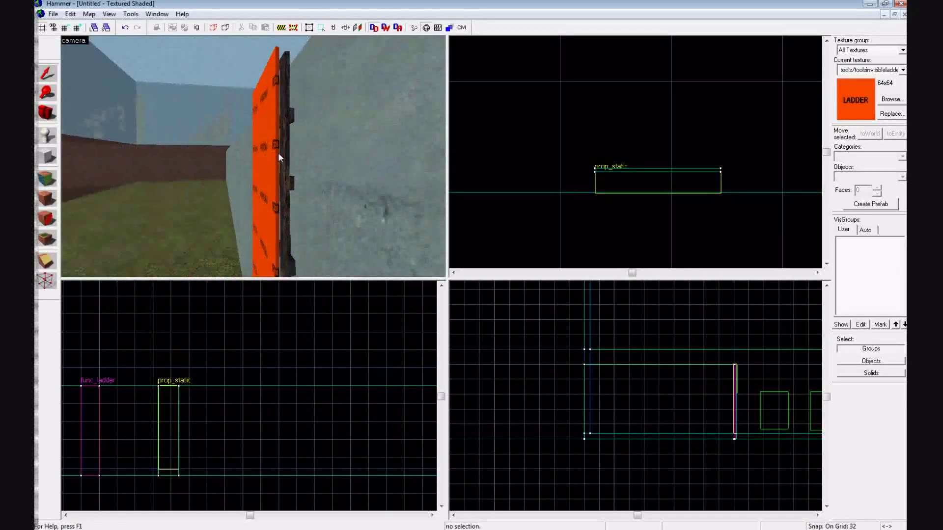
pyautogui.press('a')
pyautogui.press('w')
pyautogui.press('d')
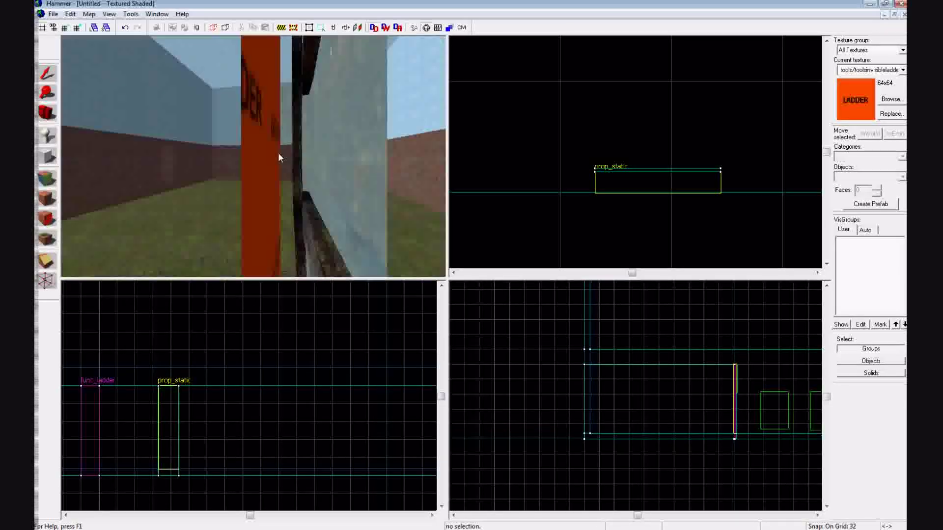
# Select the invisible-ladder block and shift it slightly closer to the wooden ladder prop in the top view
pyautogui.press('Left')
pyautogui.click(328, 165)
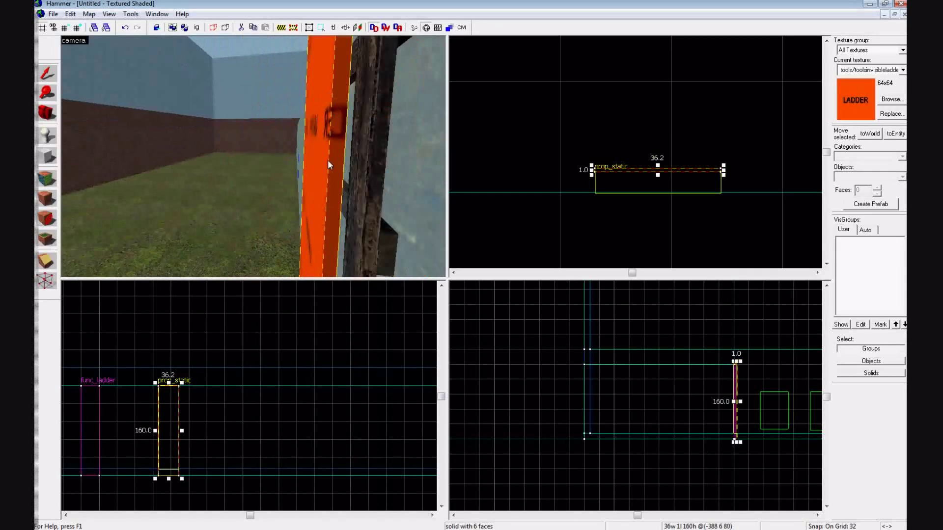
pyautogui.scroll(3, 661, 158)
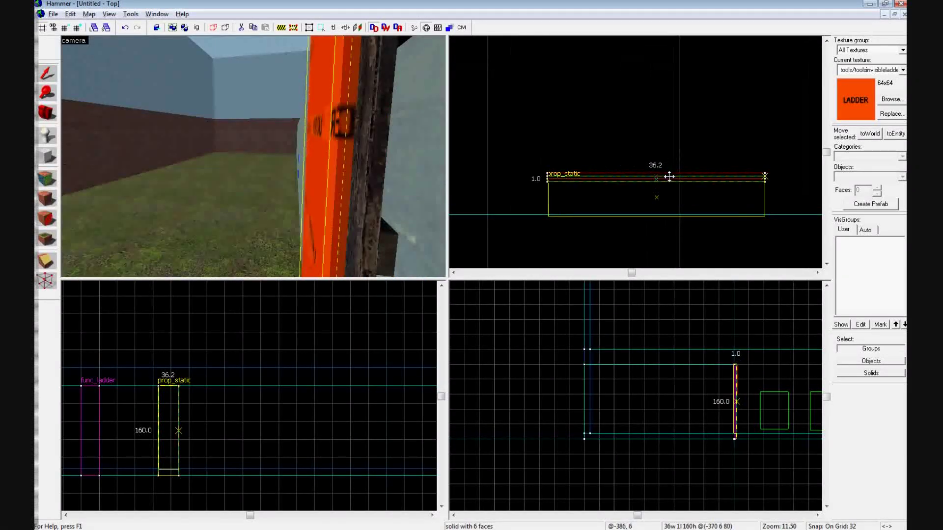
pyautogui.click(669, 176)
pyautogui.press('Left')
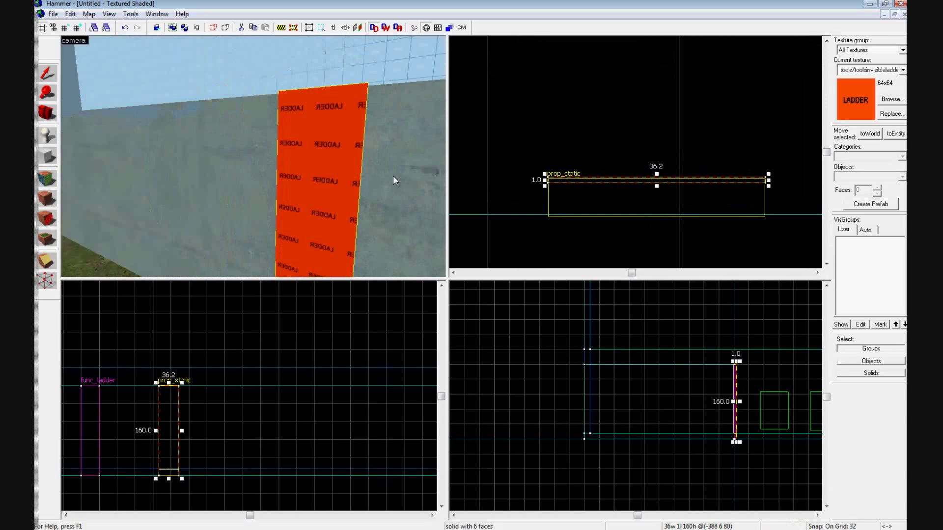
pyautogui.press('a')
pyautogui.press('d')
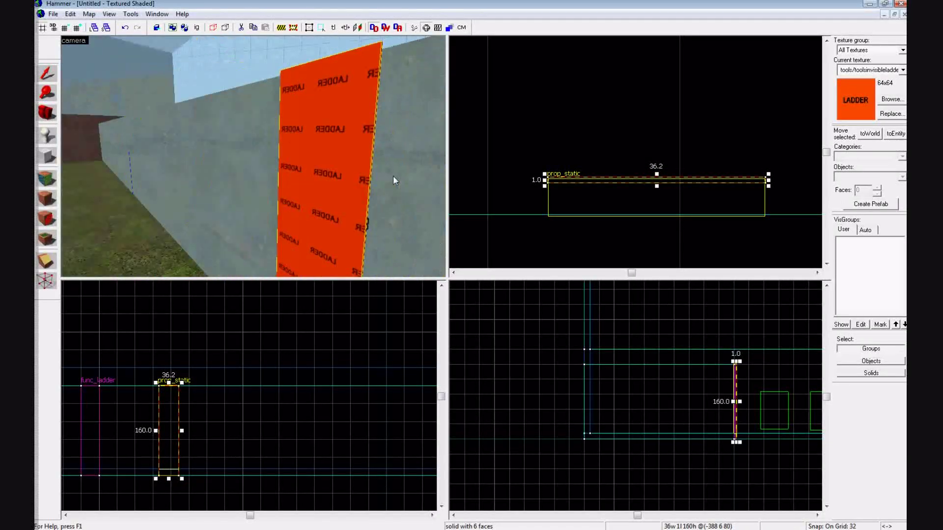
pyautogui.press('d')
pyautogui.press('w')
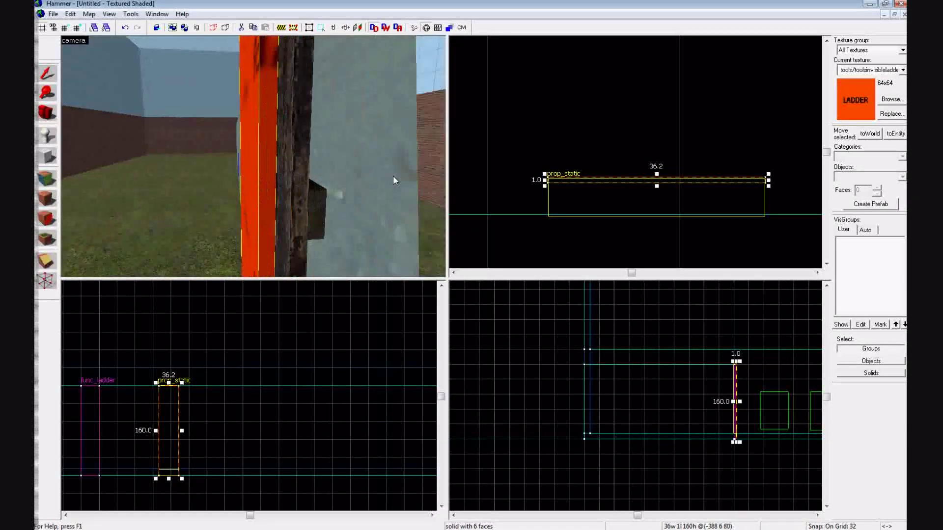